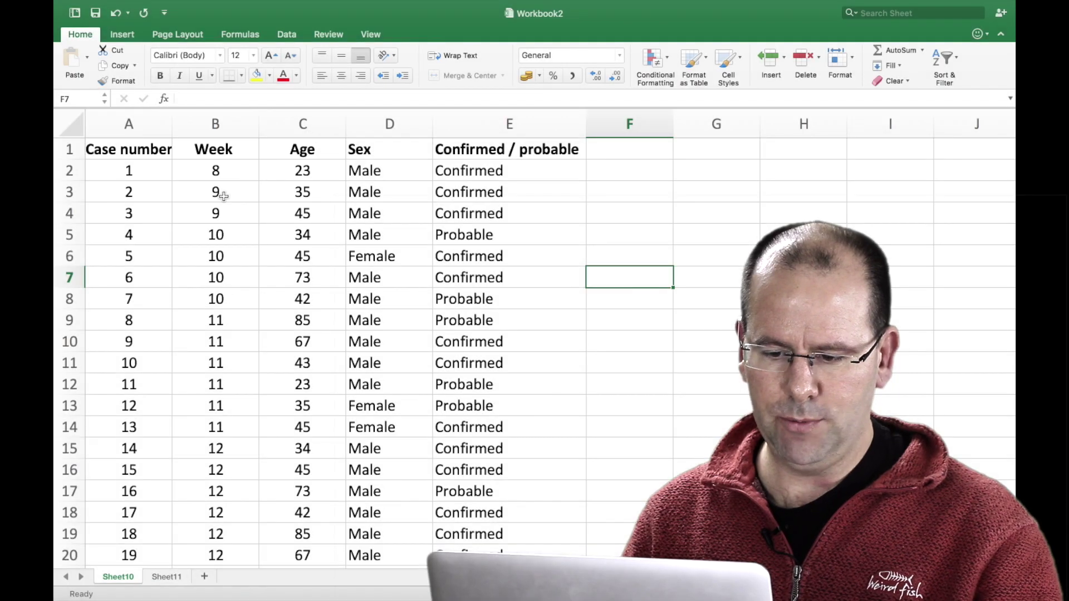
# - Name the Week column data range 'week' using the Name Box
pyautogui.click(225, 151)
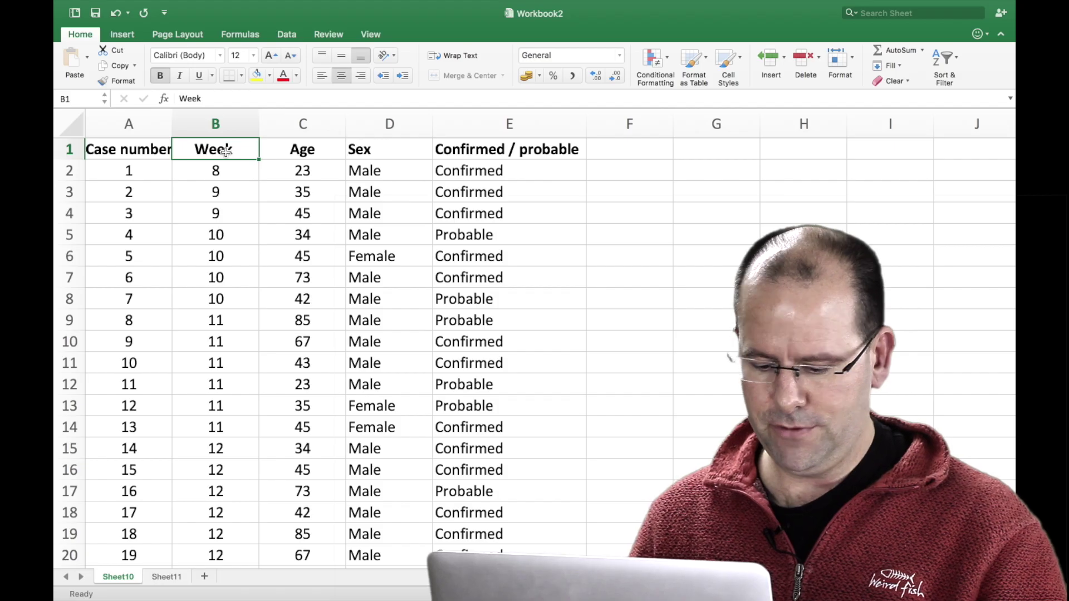
pyautogui.hotkey('ctrl', 'shift', 'Down')
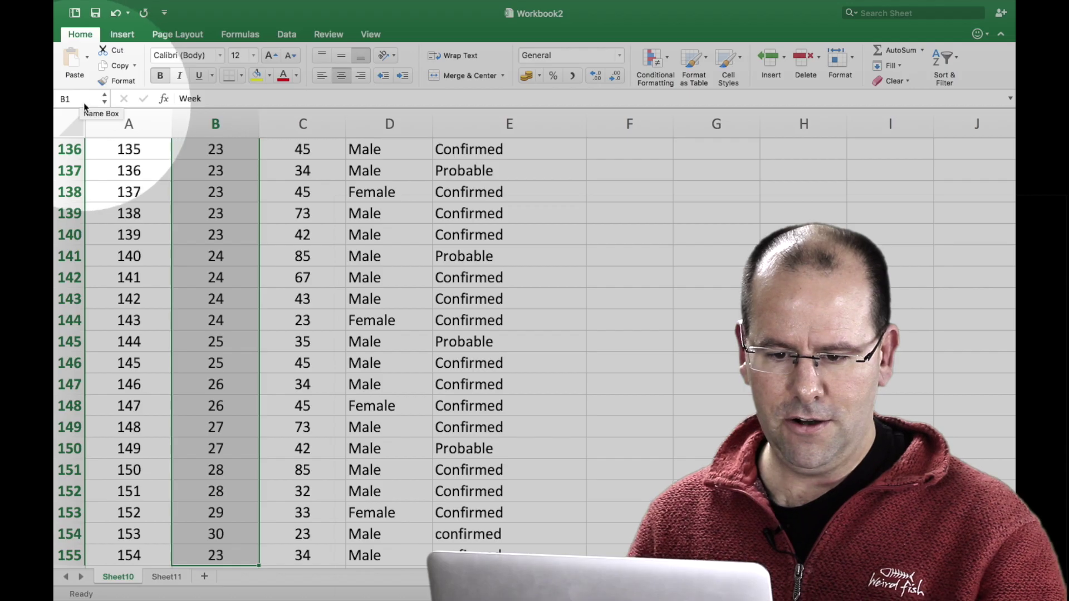
pyautogui.click(82, 98)
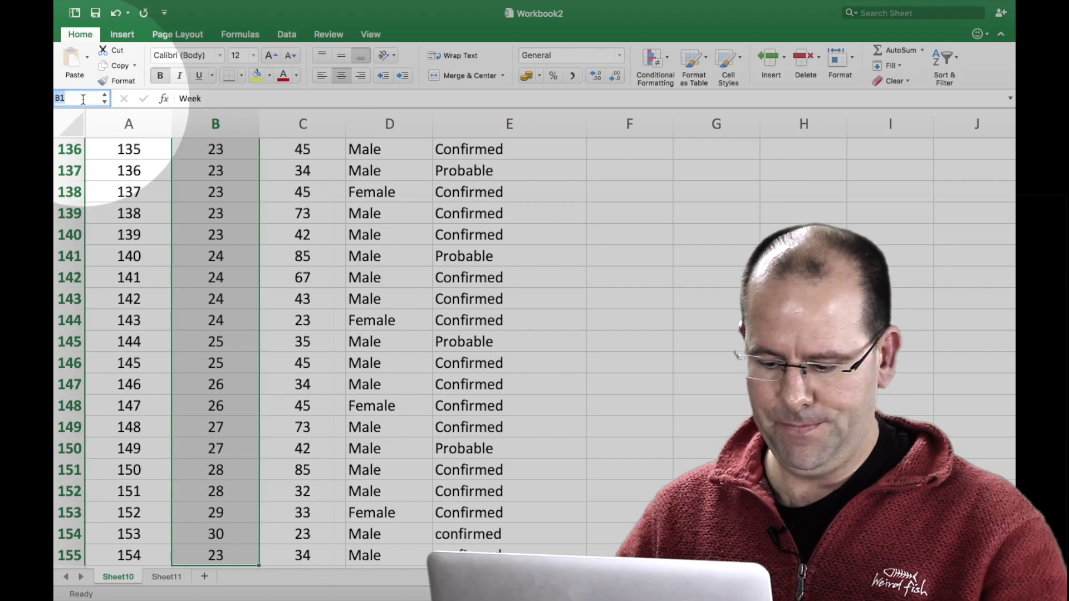
pyautogui.write('week')
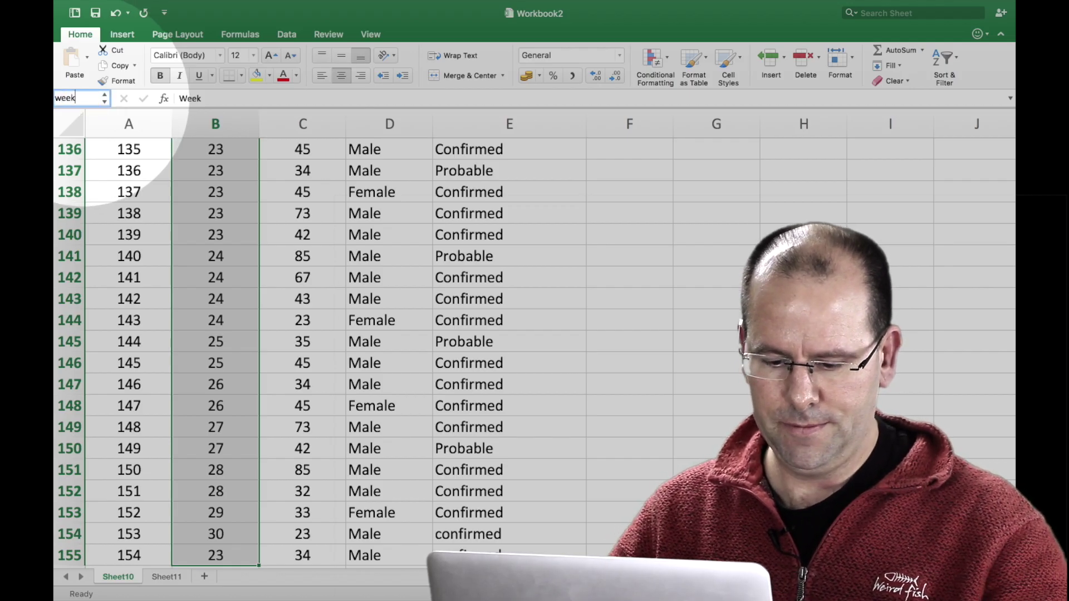
pyautogui.press('Return')
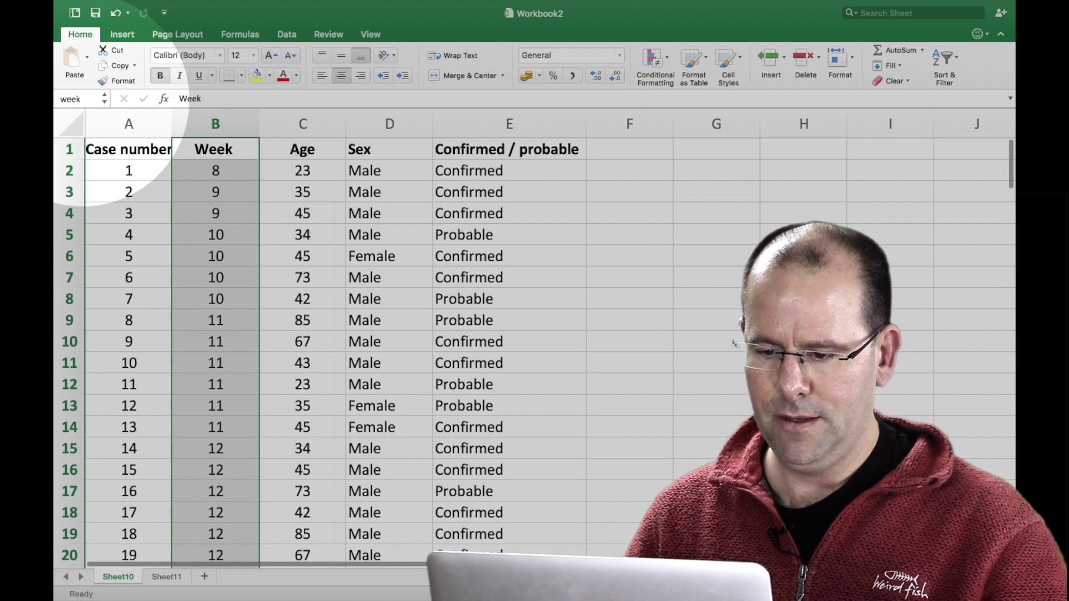
# - Name the Sex column data range 'sex' using the Name Box
pyautogui.click(404, 157)
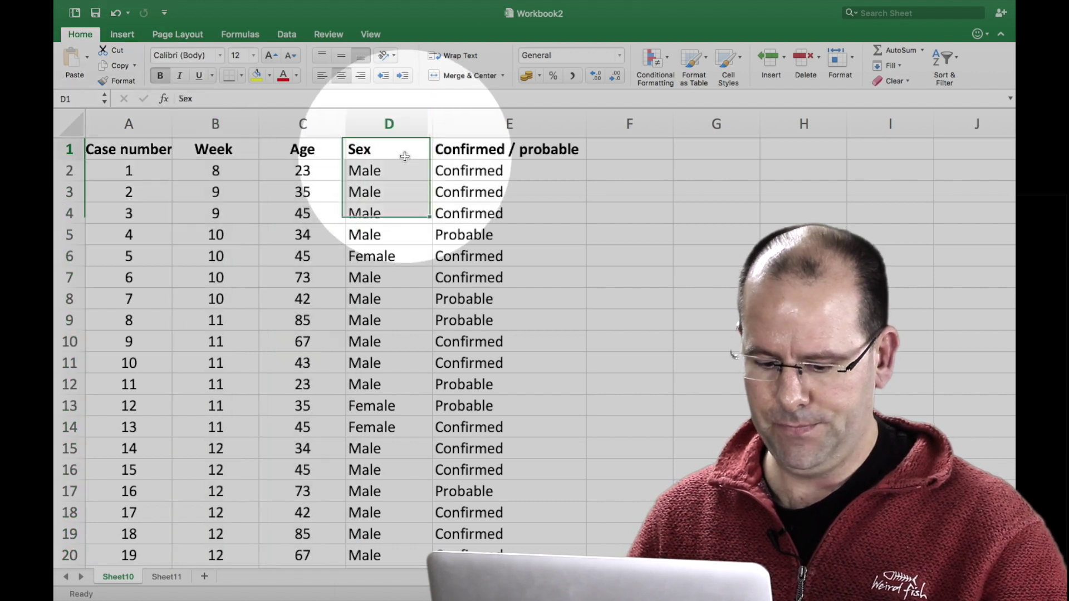
pyautogui.hotkey('ctrl', 'shift', 'Down')
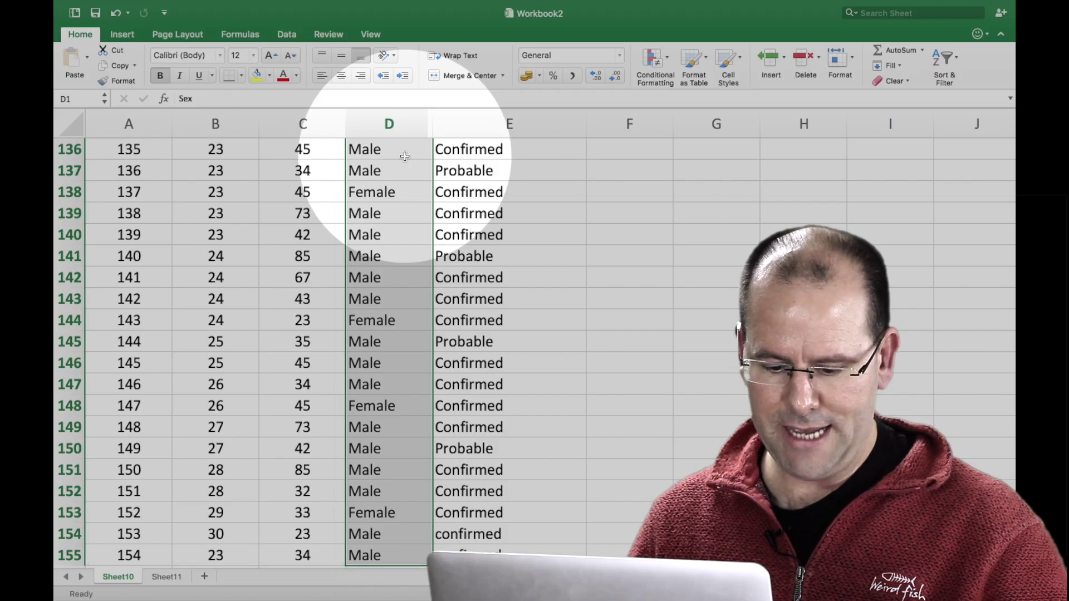
pyautogui.click(86, 100)
pyautogui.write('sex')
pyautogui.press('Return')
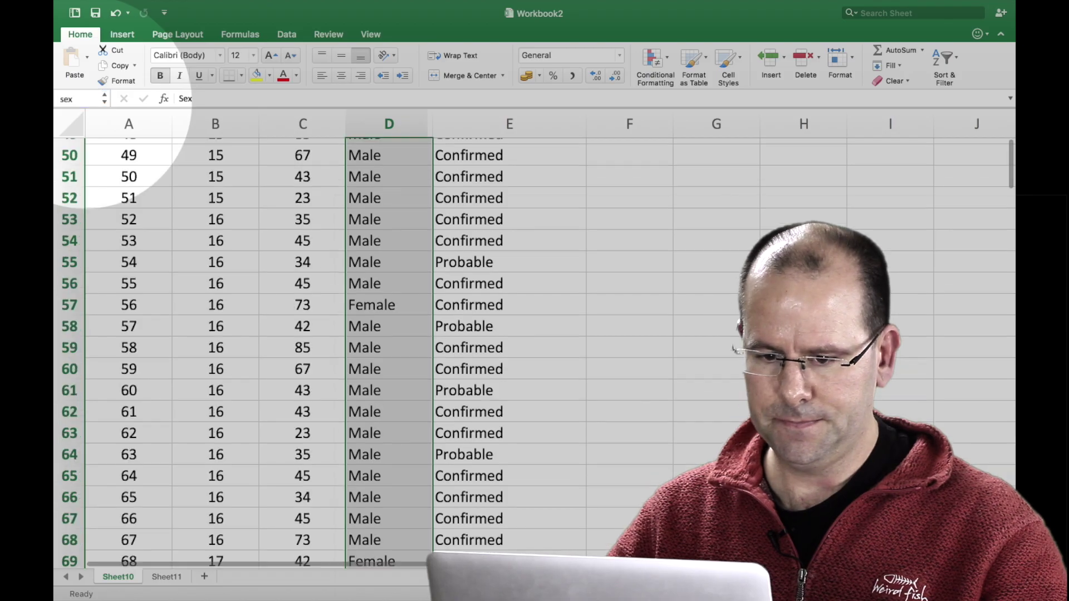
pyautogui.click(218, 149)
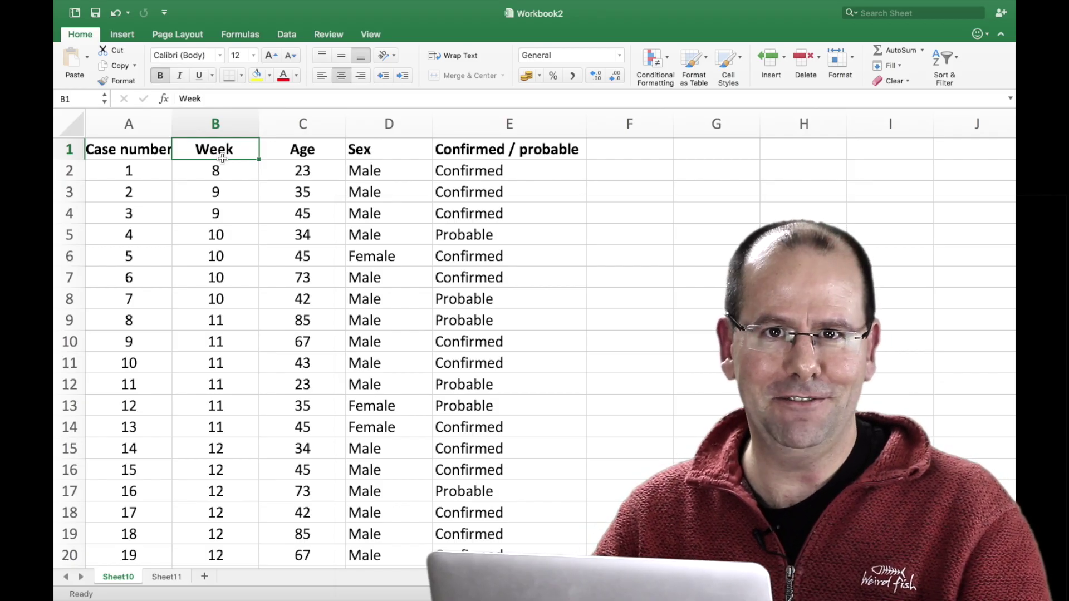
# - Convert the case list A1:E155 into a table with headers, then go to blank Sheet11
pyautogui.click(148, 151)
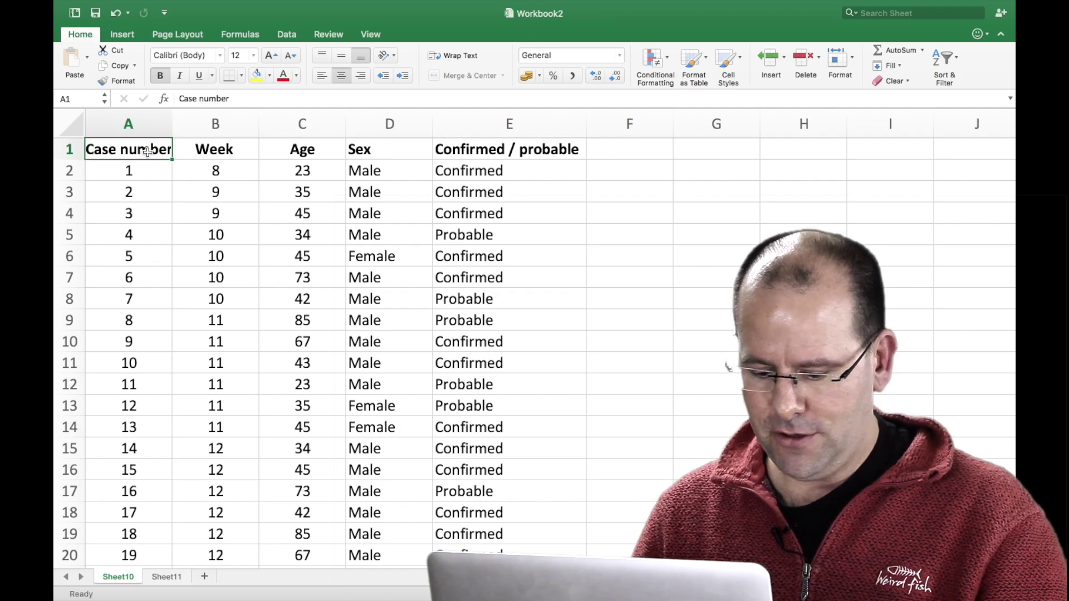
pyautogui.hotkey('ctrl', 'shift', 'Right')
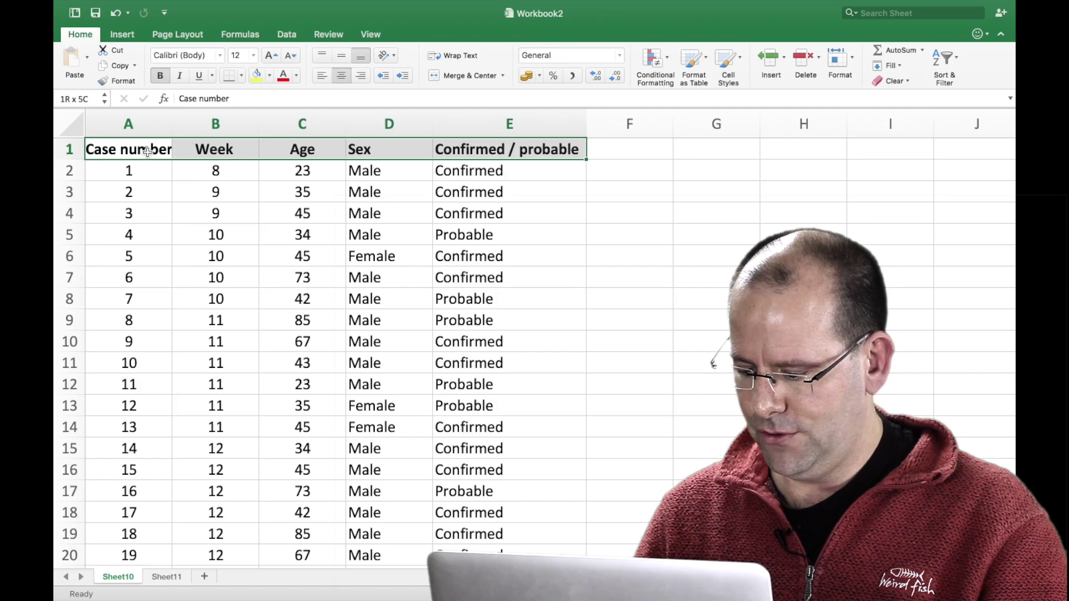
pyautogui.hotkey('ctrl', 'shift', 'Down')
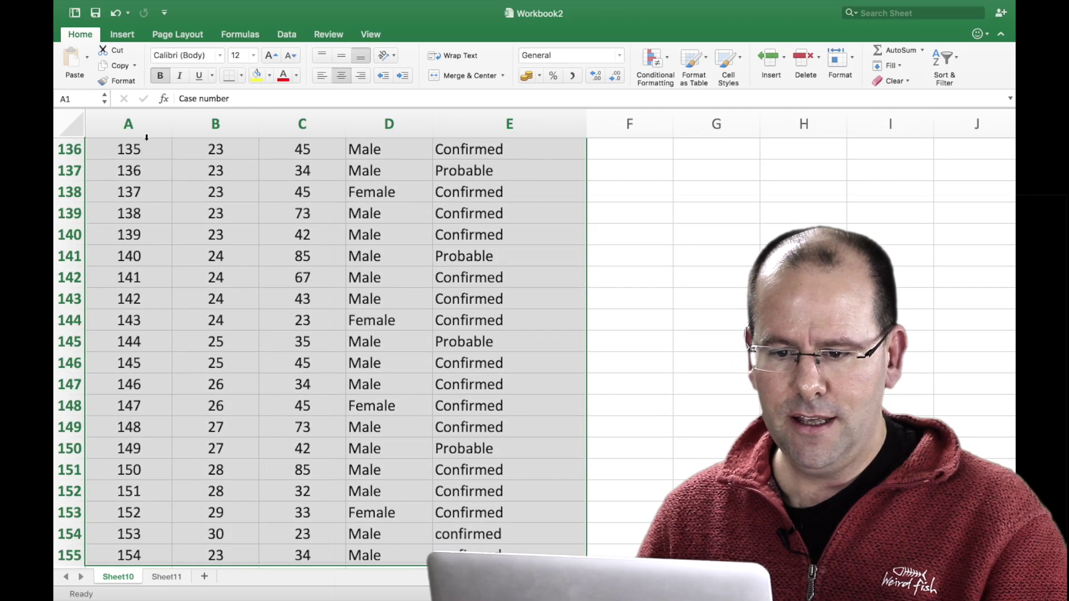
pyautogui.click(122, 37)
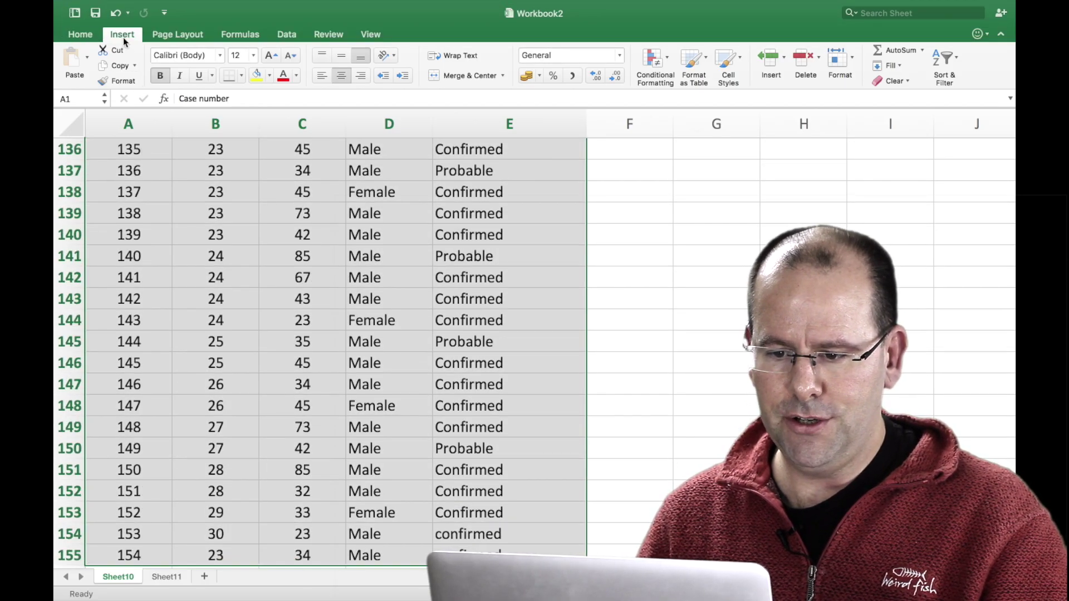
pyautogui.click(170, 64)
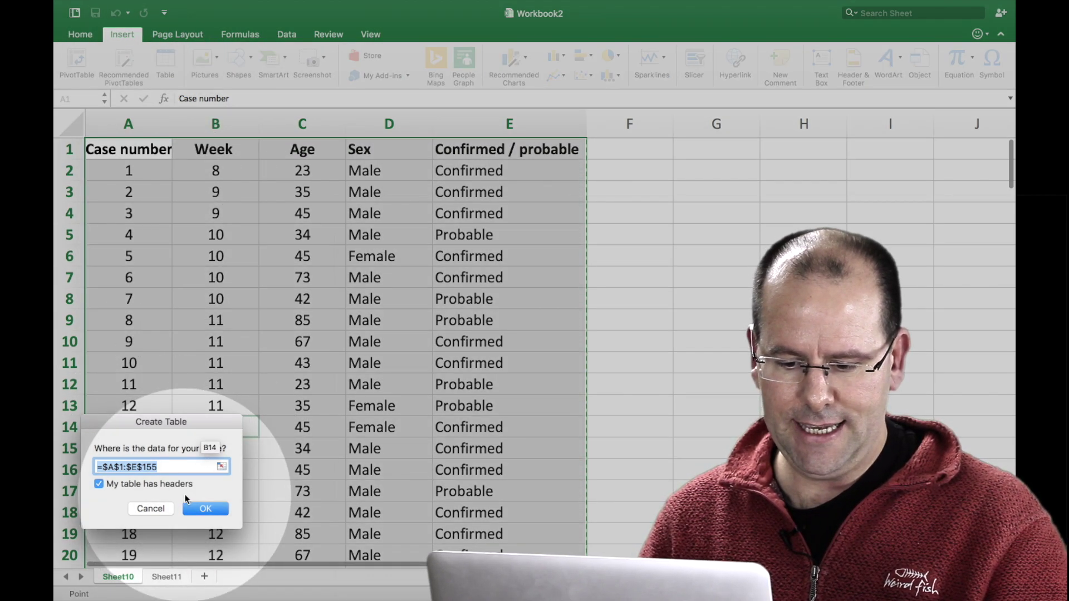
pyautogui.click(205, 508)
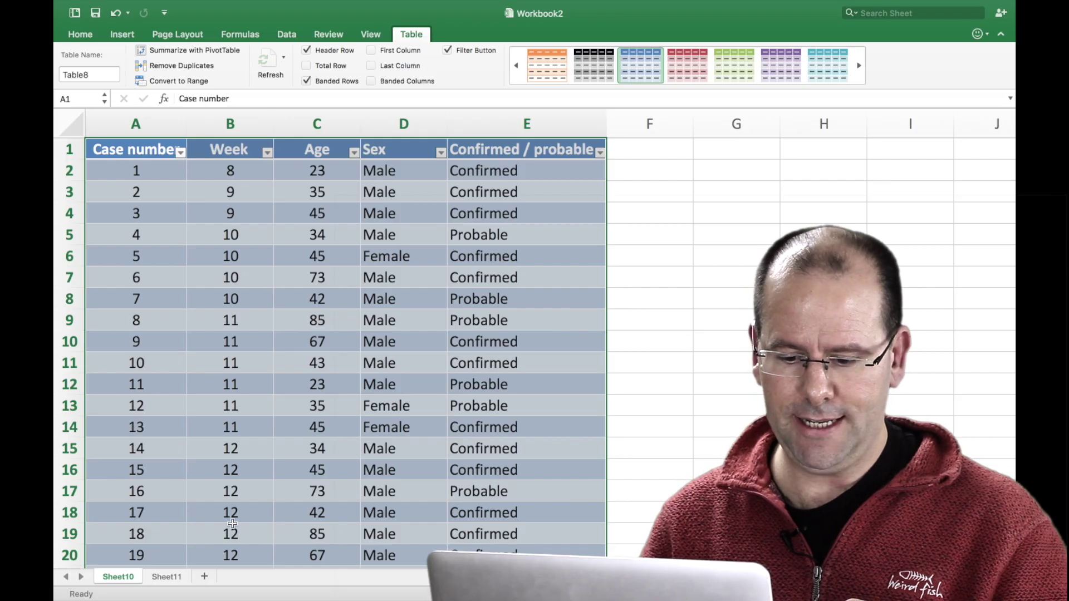
pyautogui.click(167, 577)
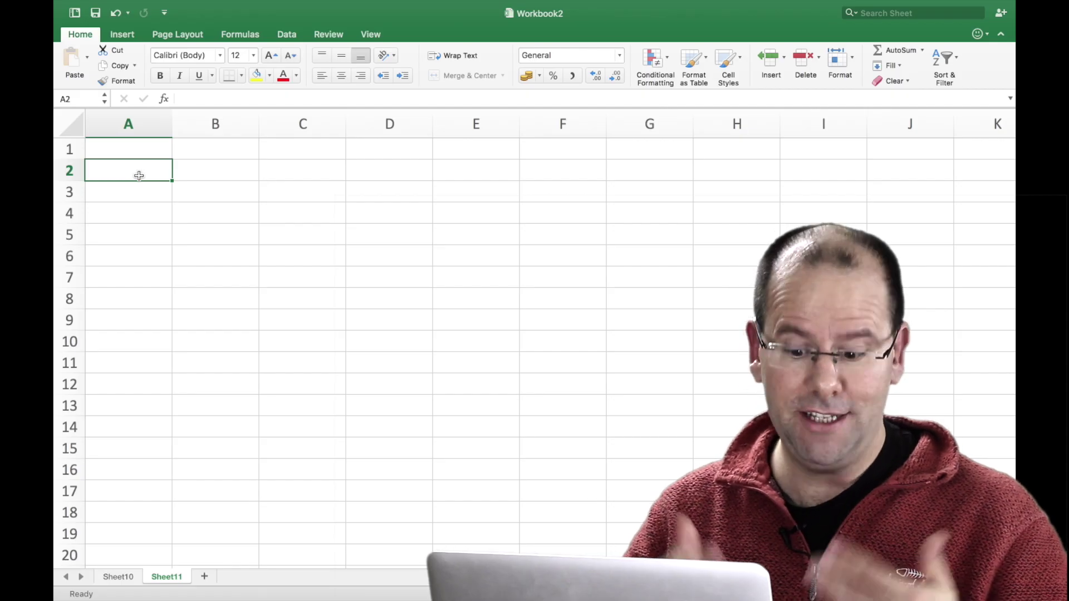
# - Fill week numbers 1, 2, 3 onward down column A and enter the heading Cases in B1
pyautogui.write('1')
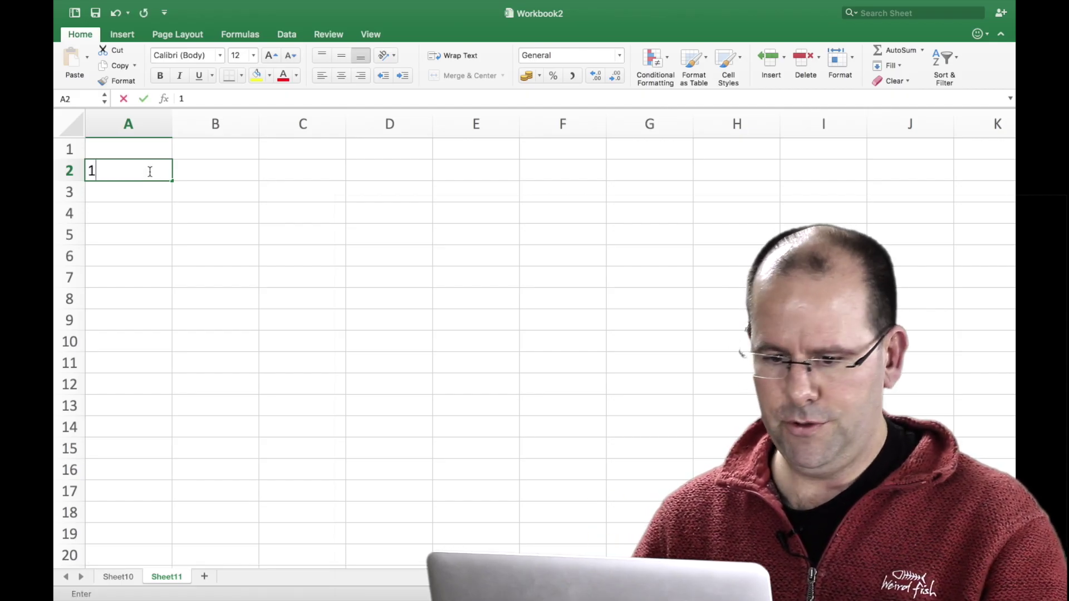
pyautogui.press('Return')
pyautogui.write('2')
pyautogui.press('Return')
pyautogui.write('3')
pyautogui.press('Return')
pyautogui.moveTo(150, 171); pyautogui.dragTo(143, 506)
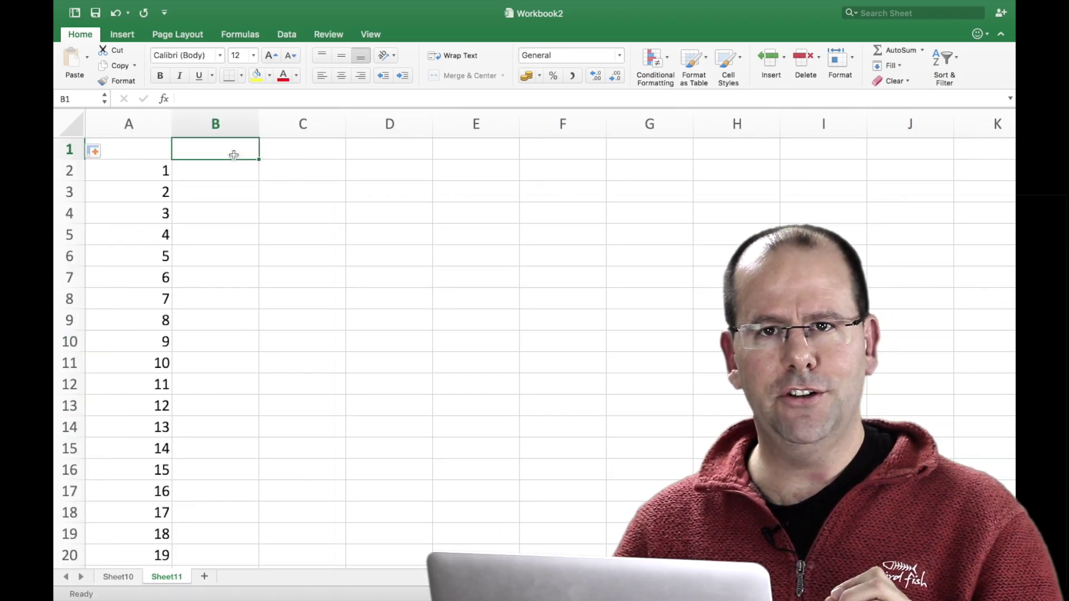
pyautogui.write('Cases')
pyautogui.press('Return')
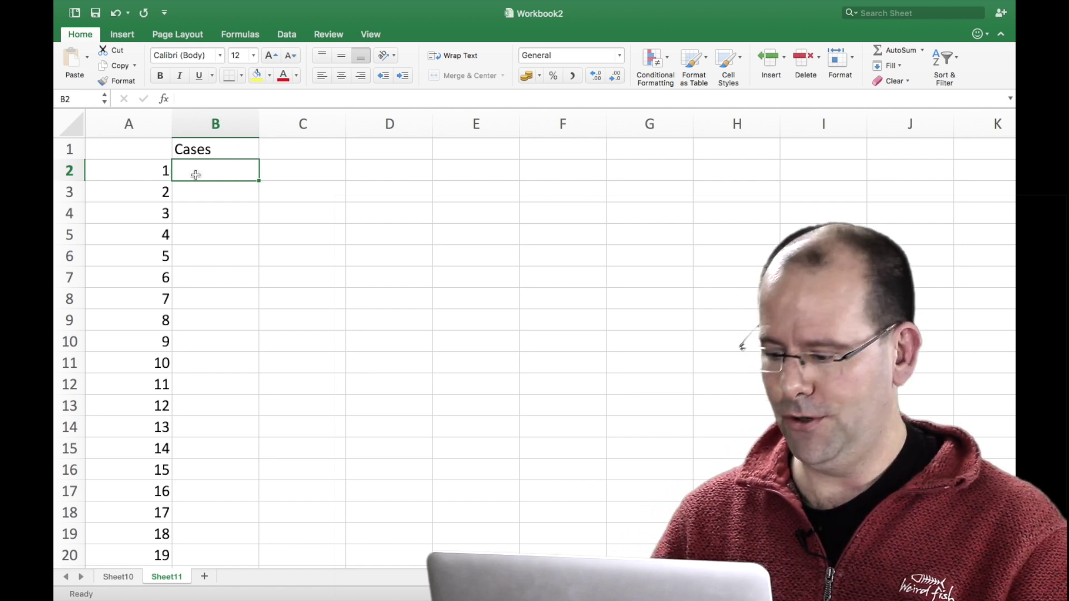
# - Enter =COUNTIF(week,A2) in B2 to count week 1 cases
pyautogui.write('=countif')
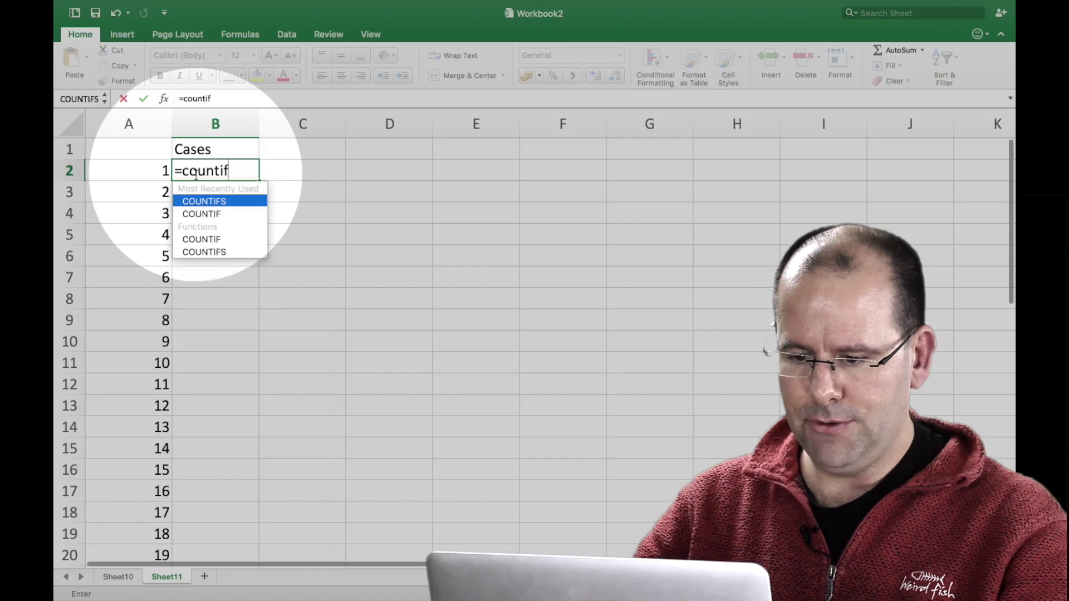
pyautogui.write('(')
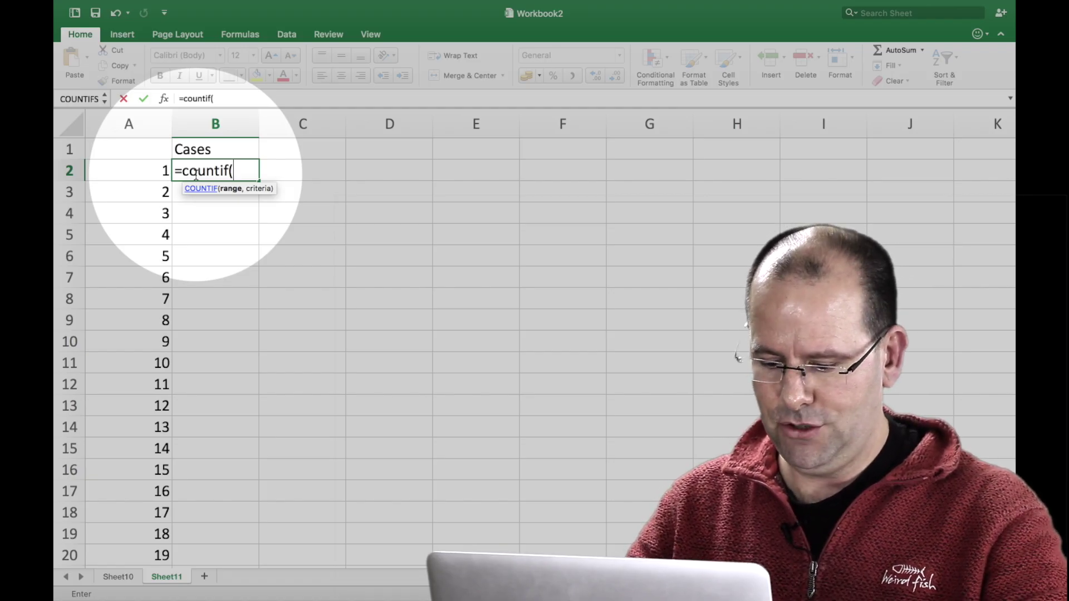
pyautogui.write('week,')
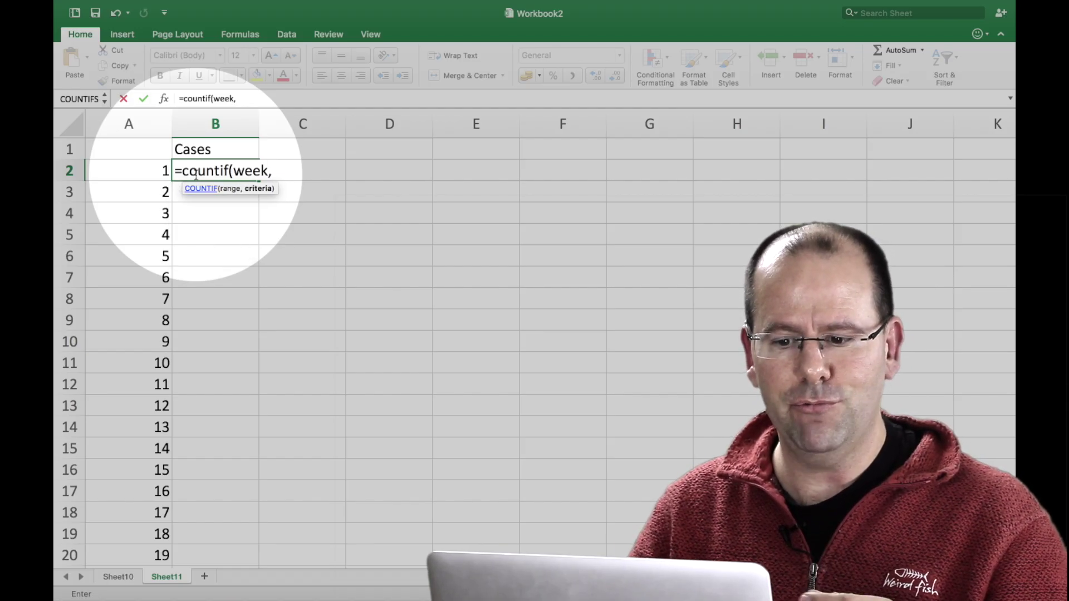
pyautogui.click(155, 168)
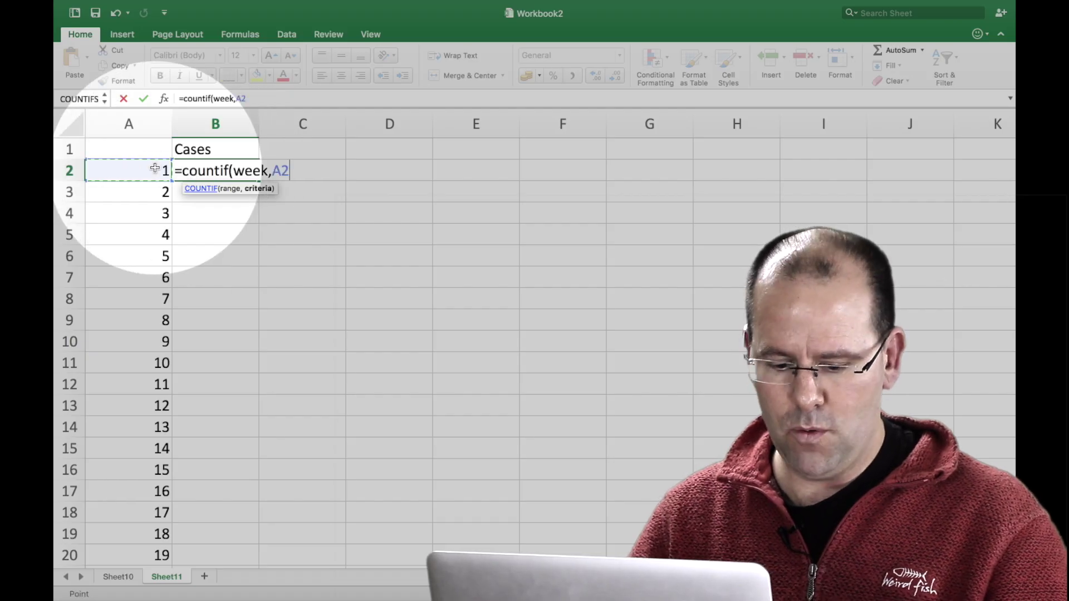
pyautogui.write(')')
pyautogui.press('Return')
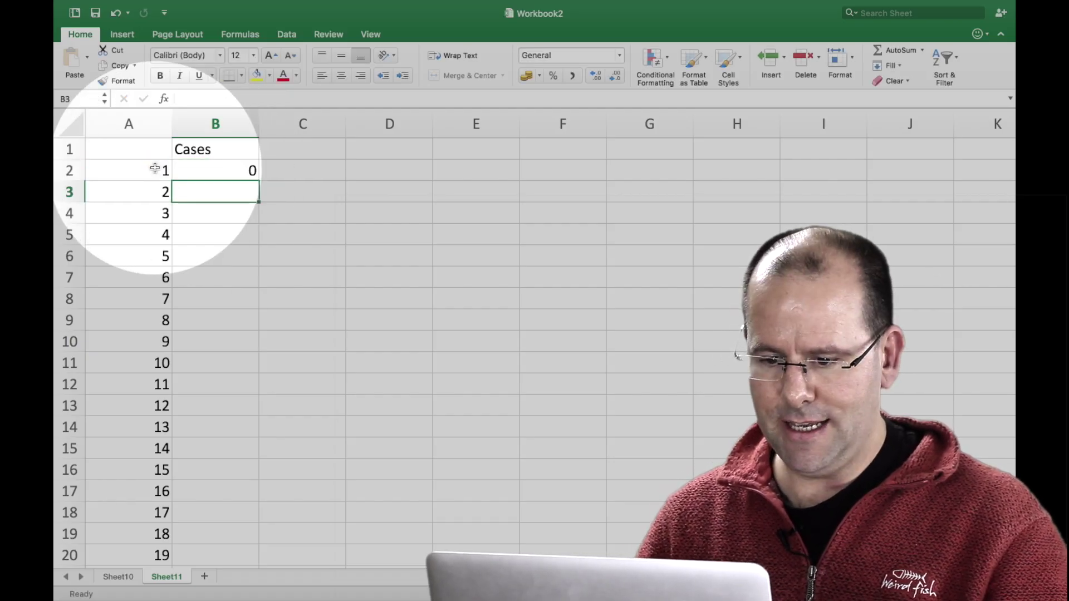
# - Copy the count formula down column B for weeks 1 to 31
pyautogui.click(242, 172)
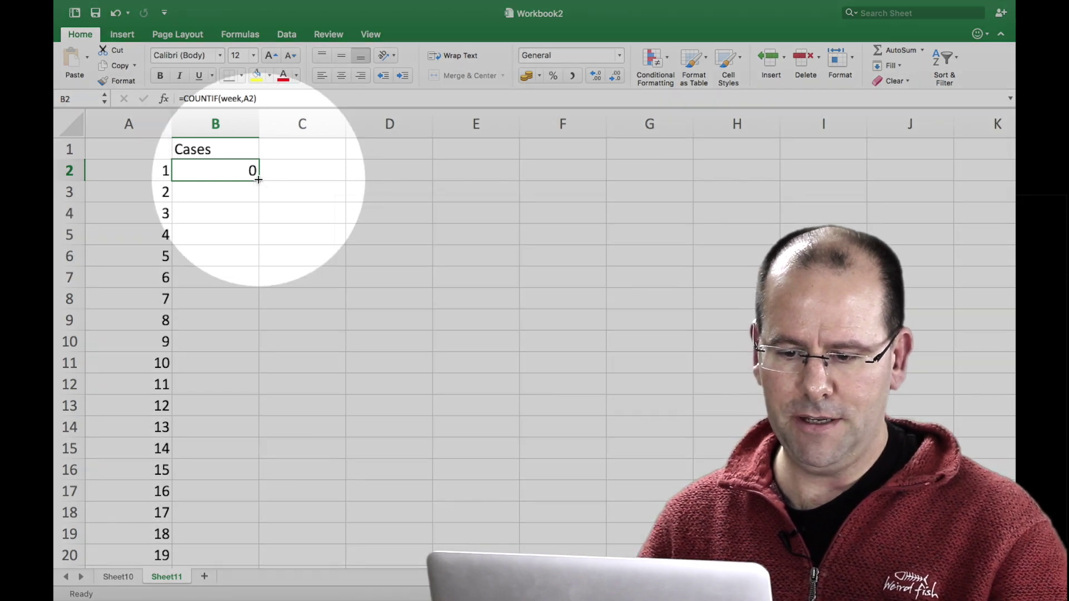
pyautogui.doubleClick(258, 179)
pyautogui.scroll(-5, 202, 244)
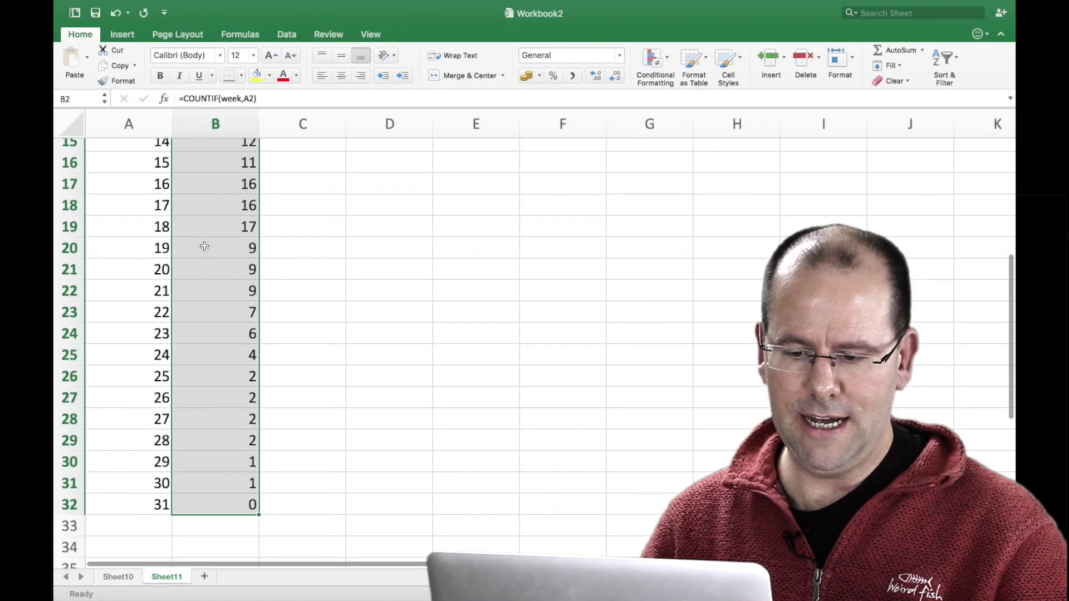
pyautogui.scroll(5, 203, 243)
pyautogui.click(145, 152)
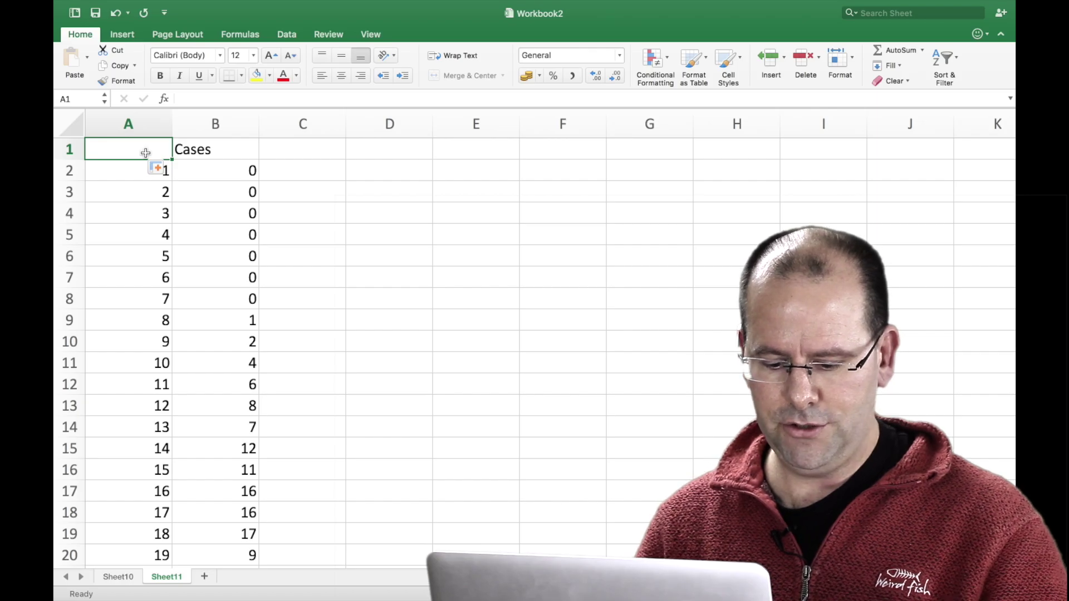
# - Insert a clustered column chart of weeks and cases from A1:B32 and reposition it
pyautogui.hotkey('shift', 'Right')
pyautogui.hotkey('shift', 'Down')
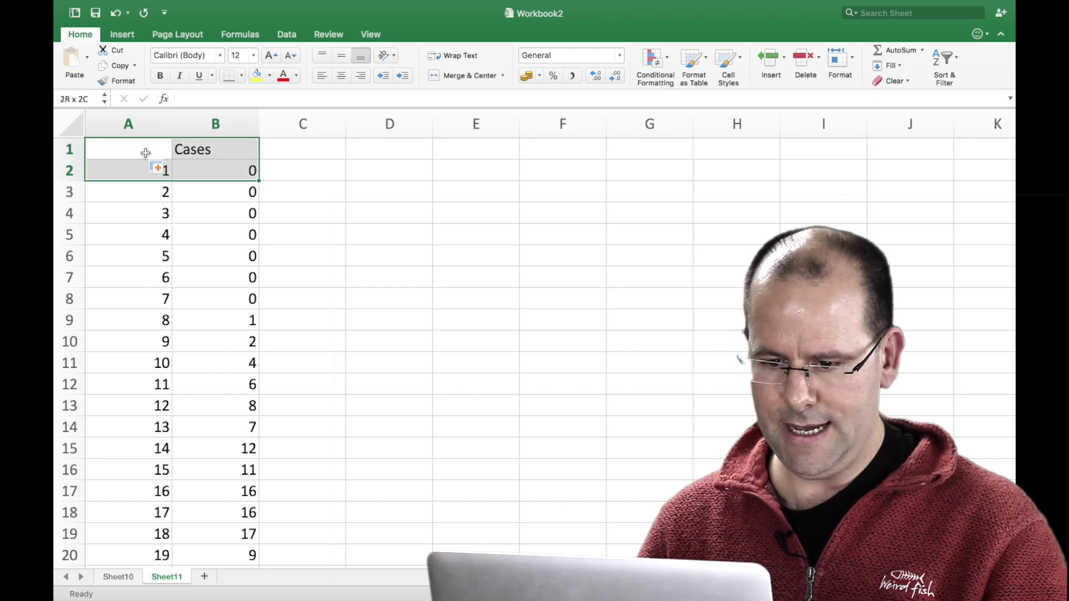
pyautogui.press('super+shift+Down')
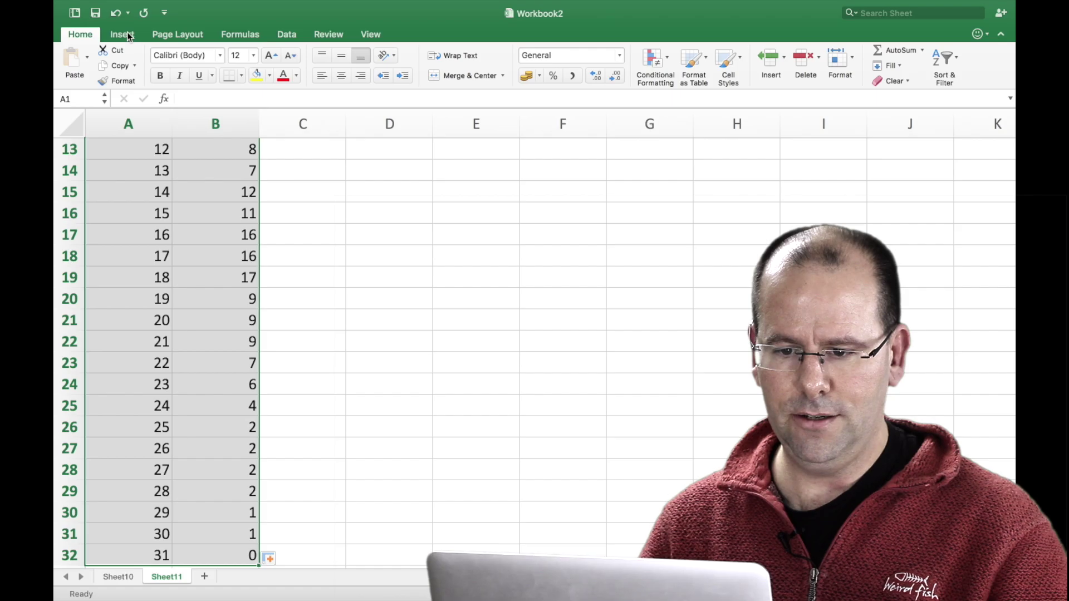
pyautogui.click(127, 34)
pyautogui.click(559, 62)
pyautogui.click(574, 106)
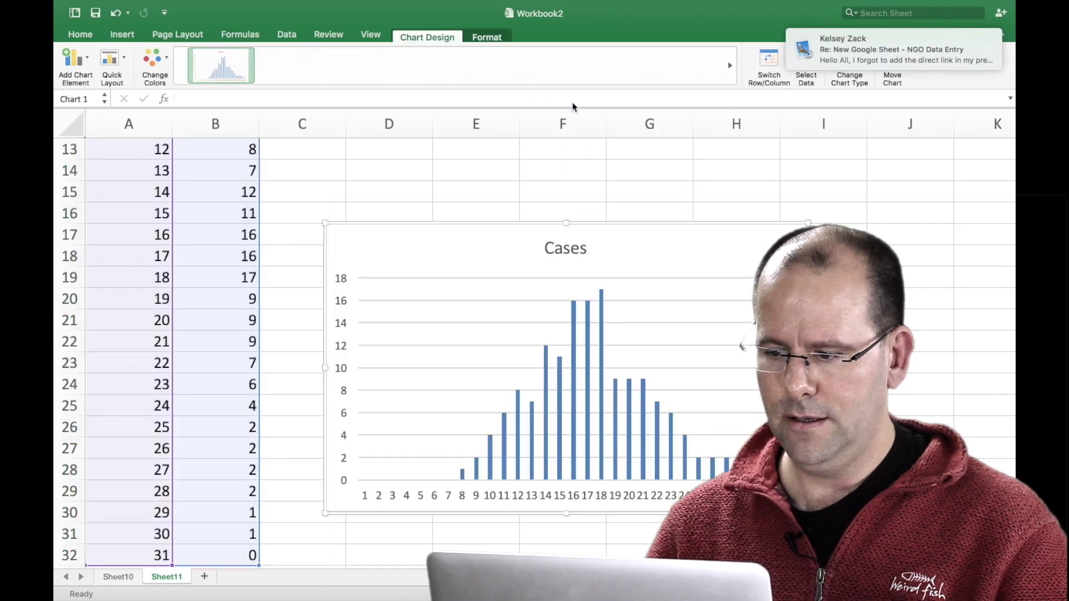
pyautogui.moveTo(477, 267); pyautogui.dragTo(294, 192)
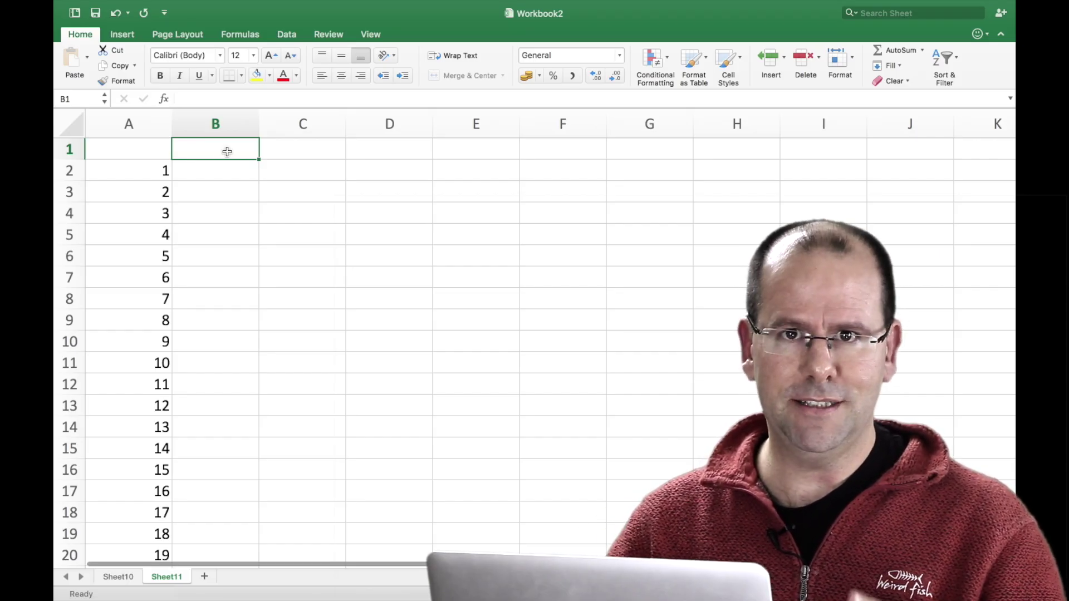
# - Head columns B and C with Male and Female
pyautogui.write('Male')
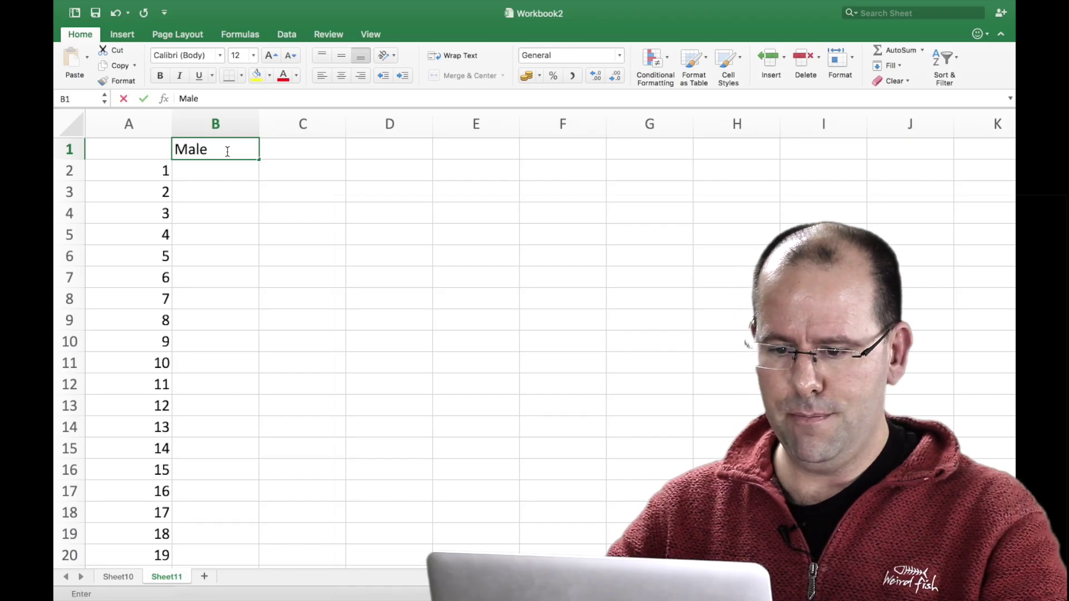
pyautogui.press('Tab')
pyautogui.write('Female')
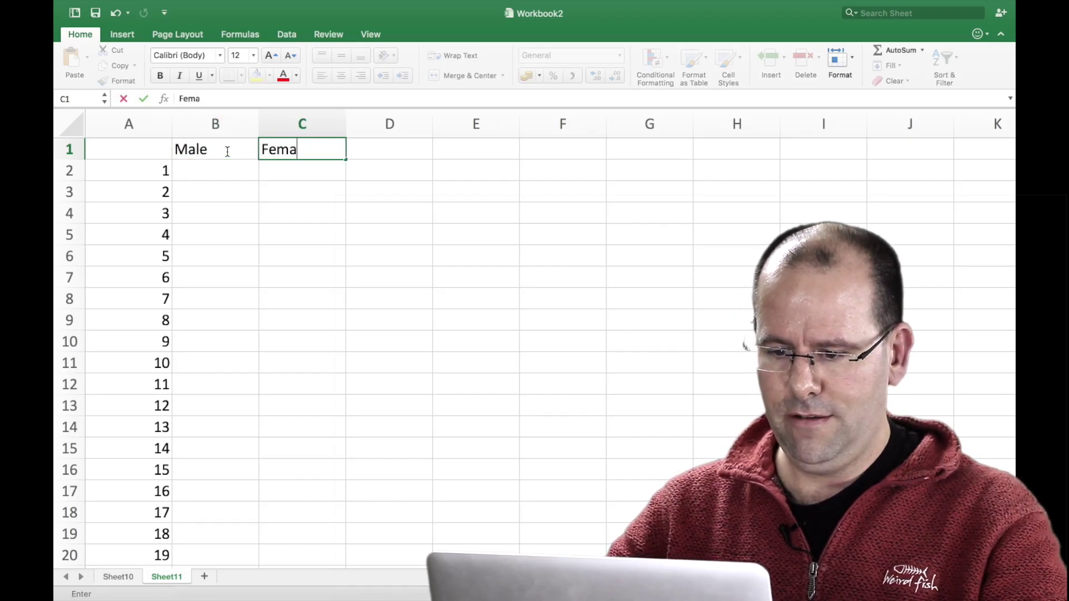
pyautogui.click(228, 171)
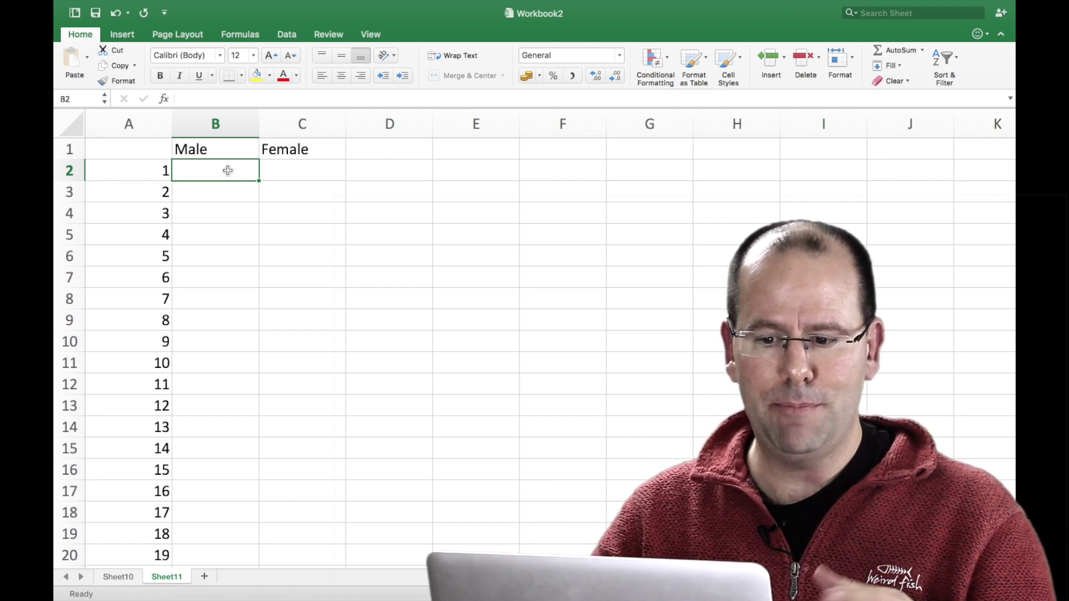
# - Enter =COUNTIFS(week,A2,sex,B1) in B2 to count week 1 male cases
pyautogui.write('=countifs')
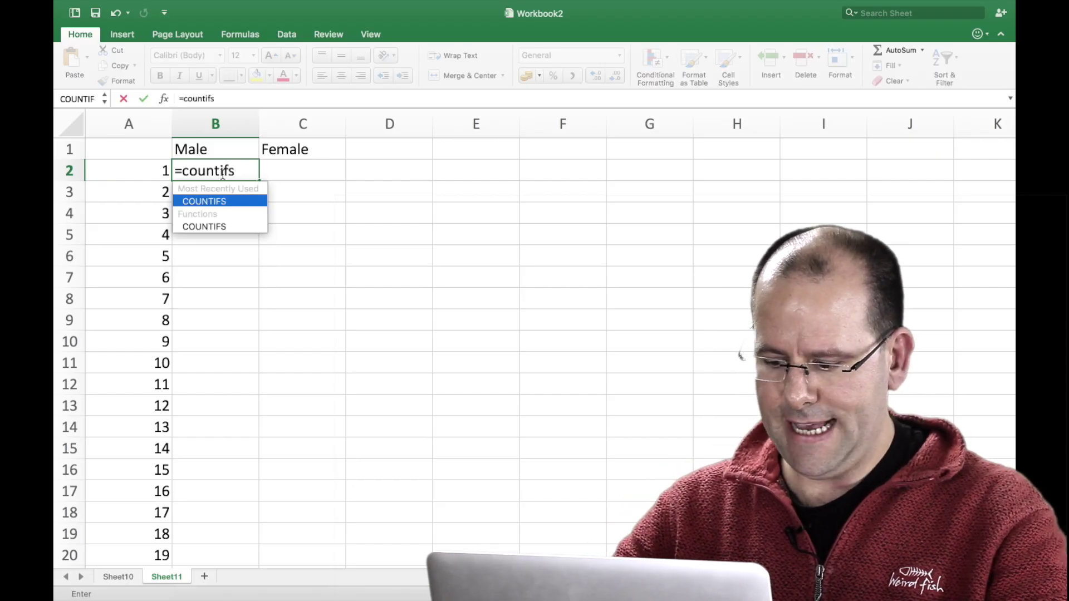
pyautogui.write('(')
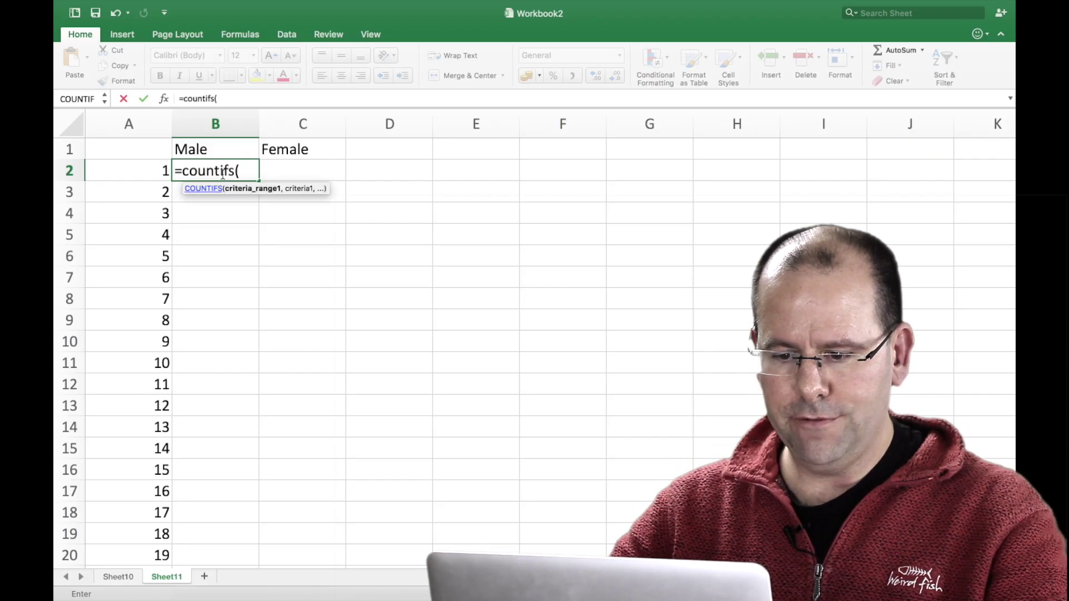
pyautogui.write('week')
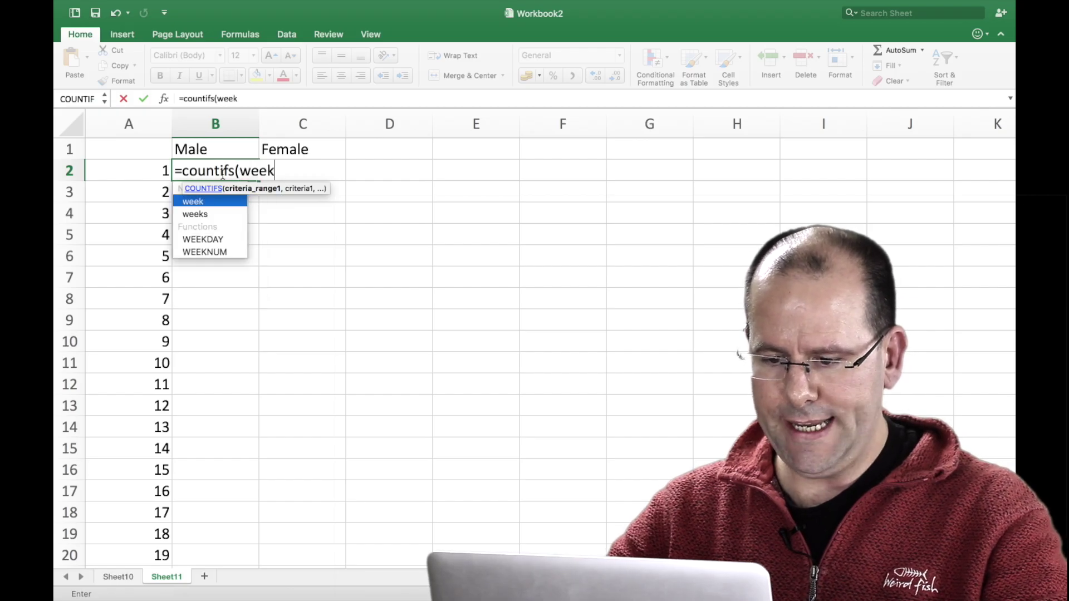
pyautogui.write(',')
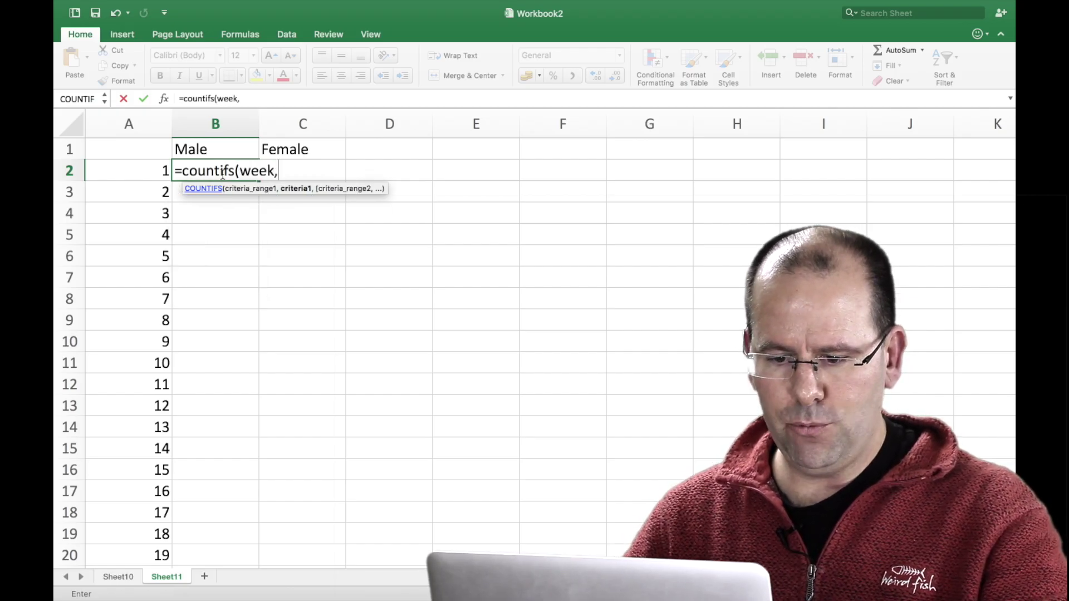
pyautogui.click(156, 171)
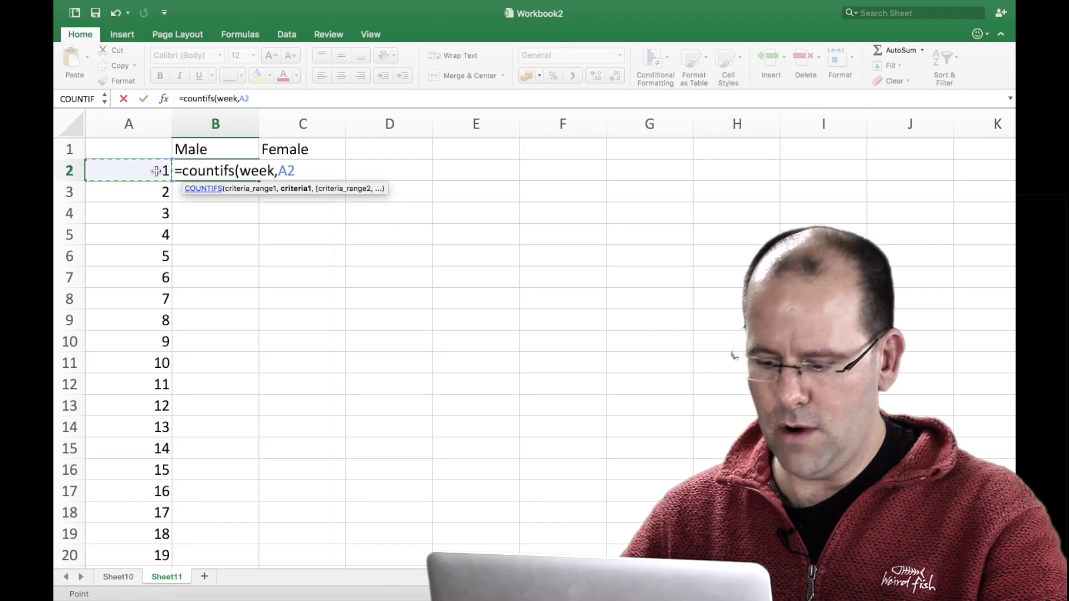
pyautogui.write(',')
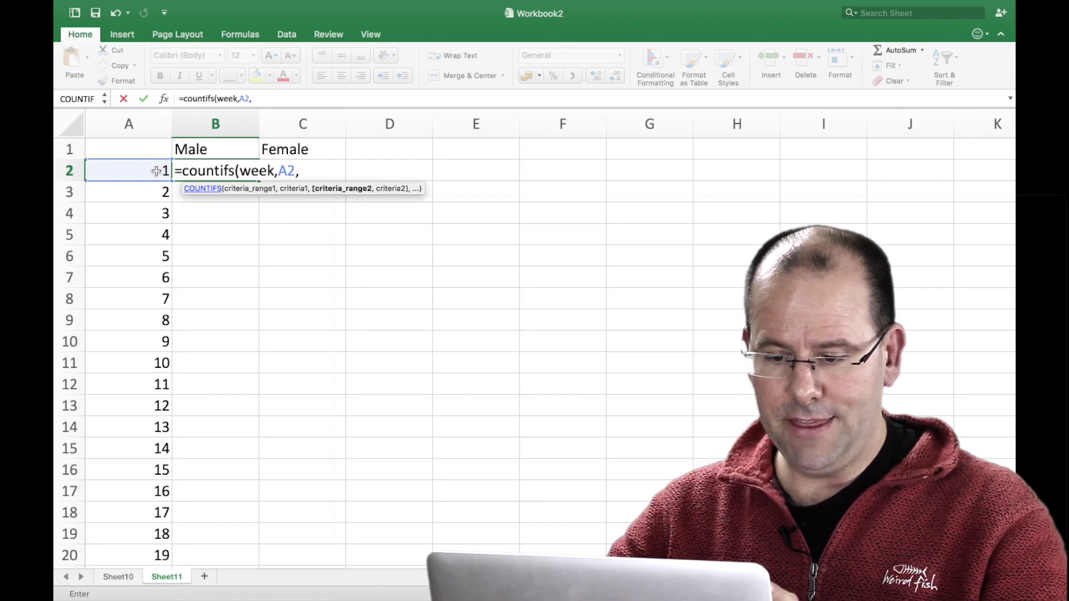
pyautogui.write('sex')
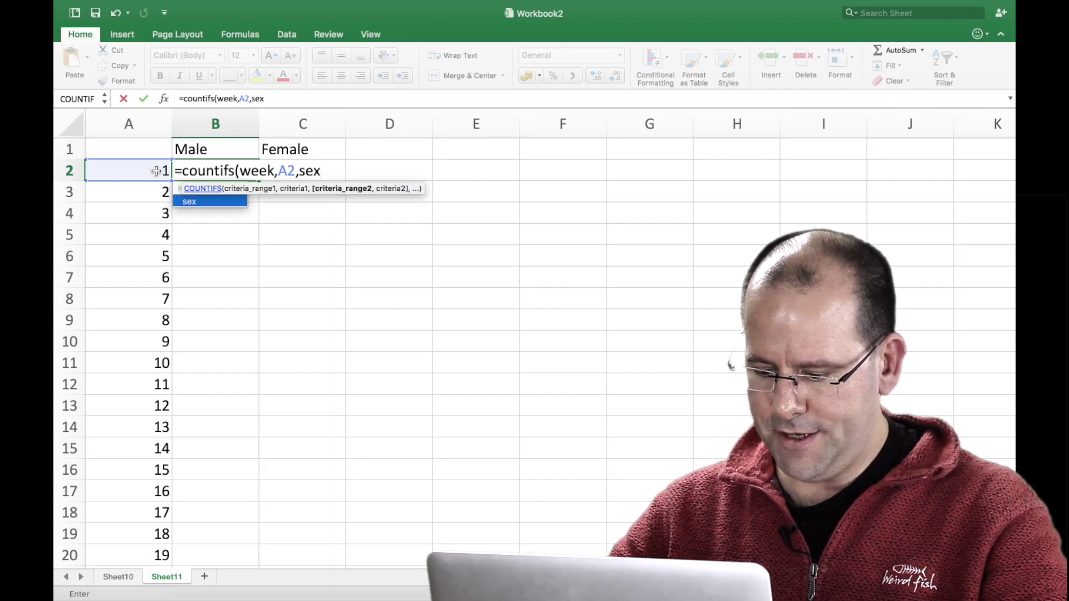
pyautogui.write(',')
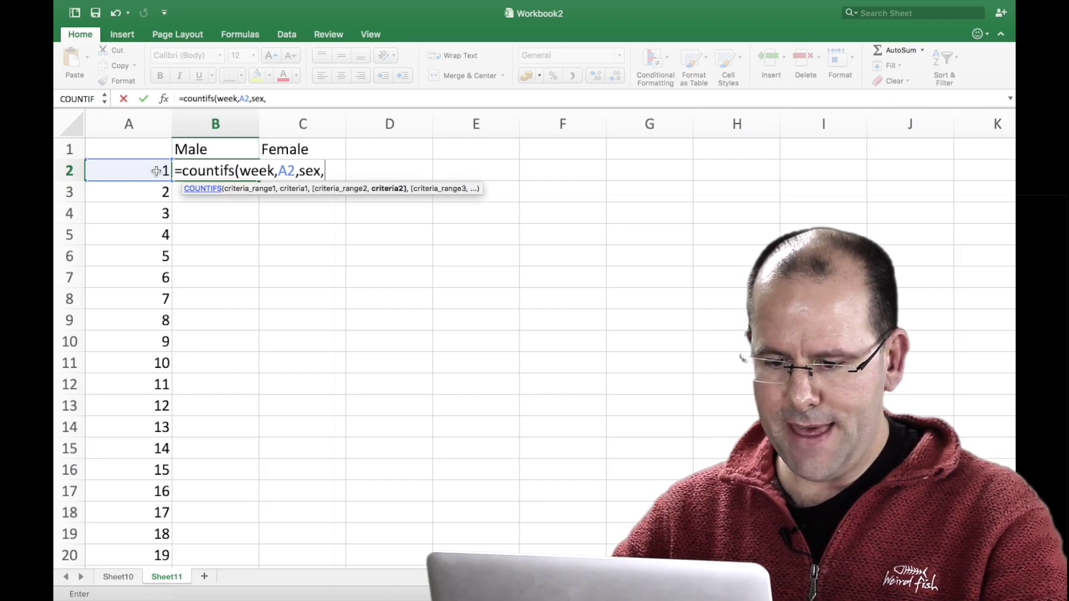
pyautogui.click(213, 150)
pyautogui.write(')')
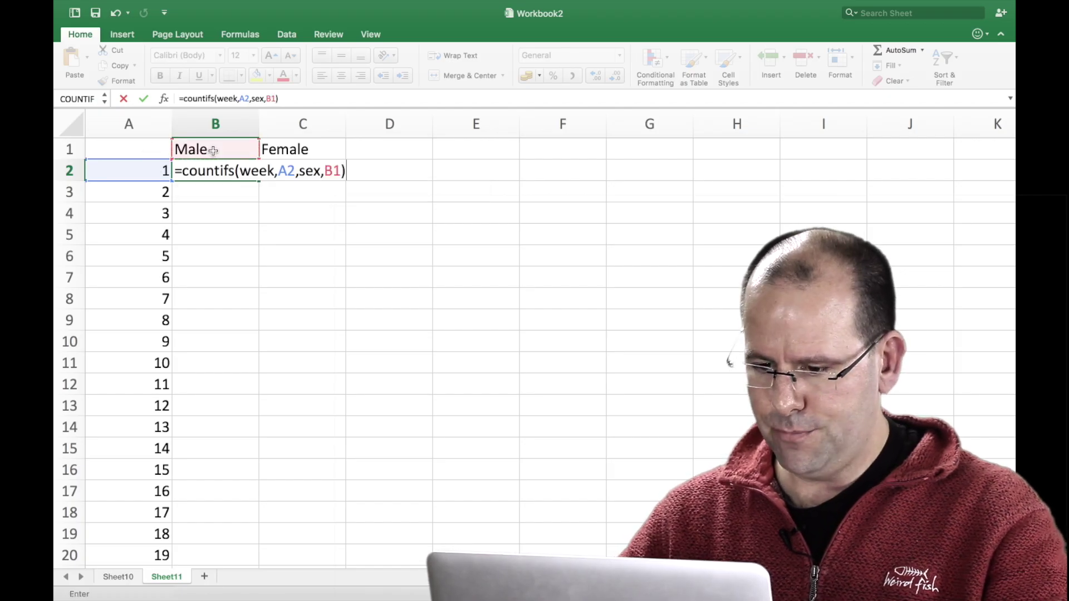
pyautogui.press('Return')
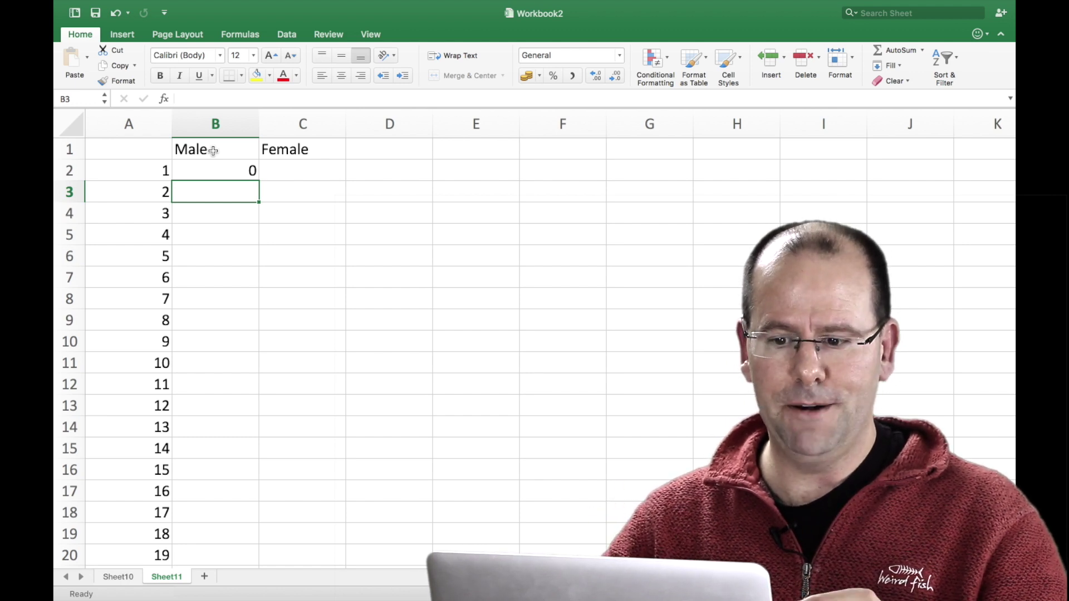
# - Change B2 to =COUNTIFS(week,$A2,sex,B$1) and copy it into C2 for females
pyautogui.click(225, 171)
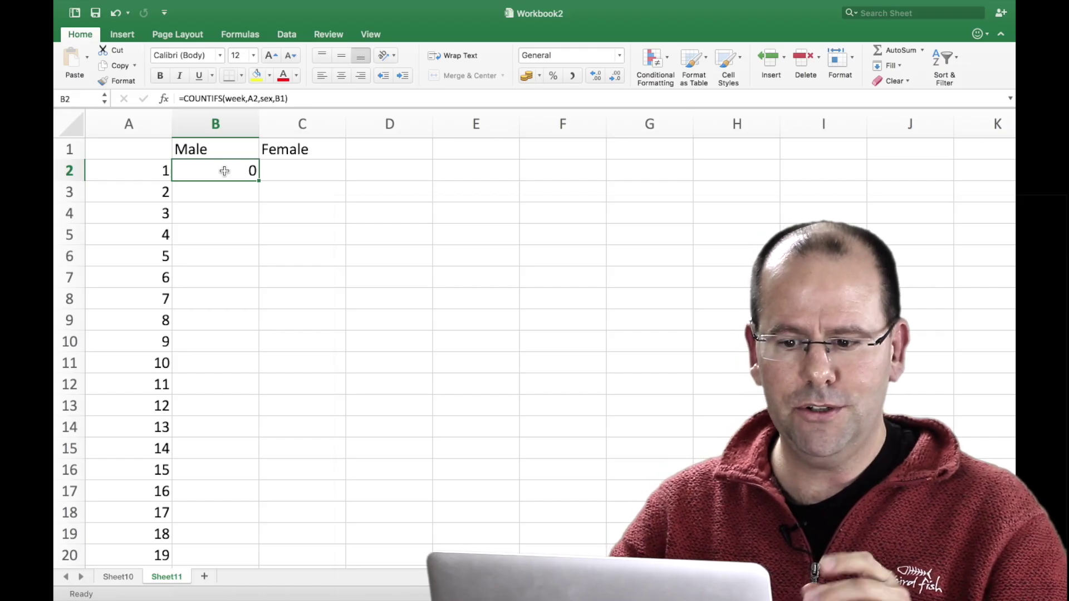
pyautogui.doubleClick(224, 171)
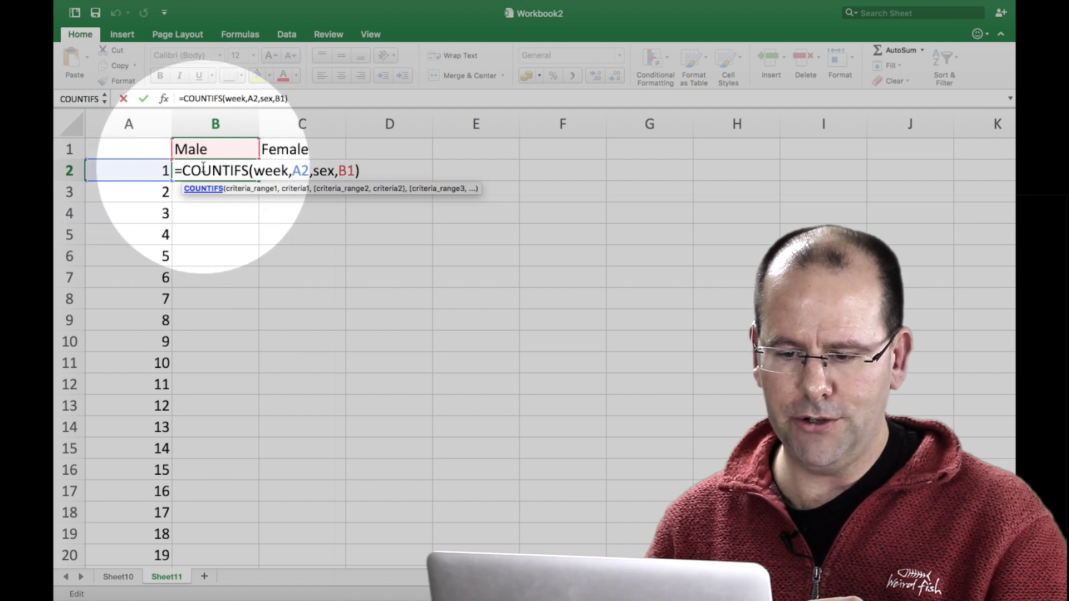
pyautogui.click(292, 170)
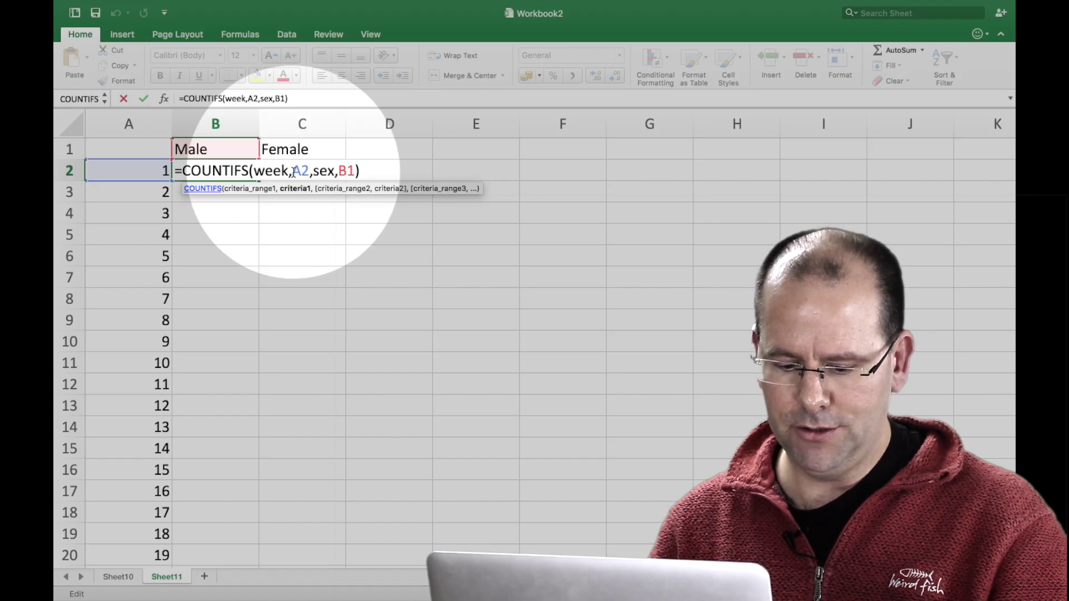
pyautogui.write('$')
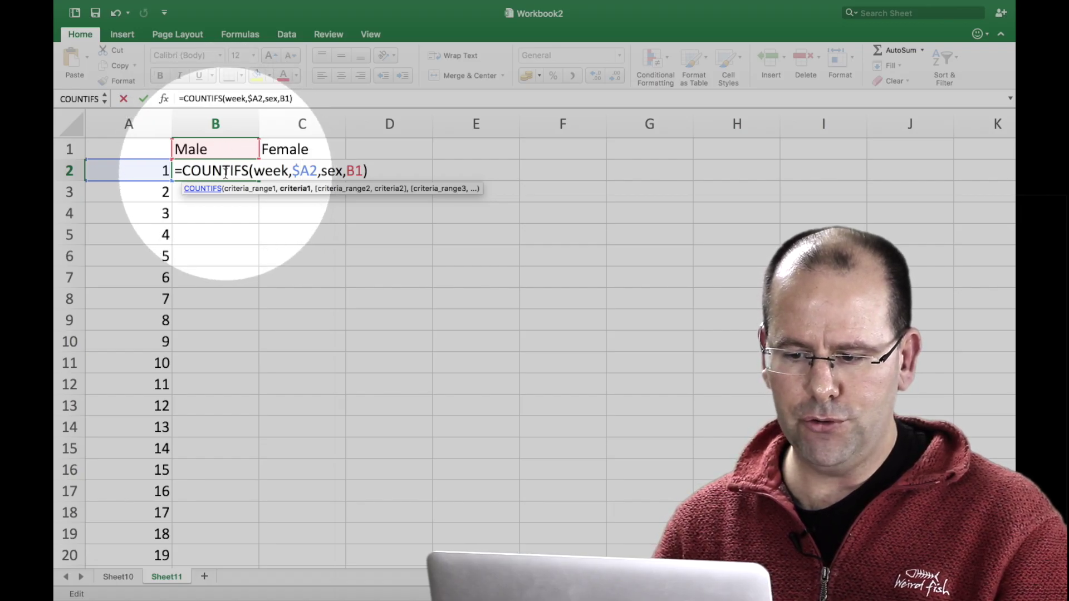
pyautogui.press('End')
pyautogui.click(353, 172)
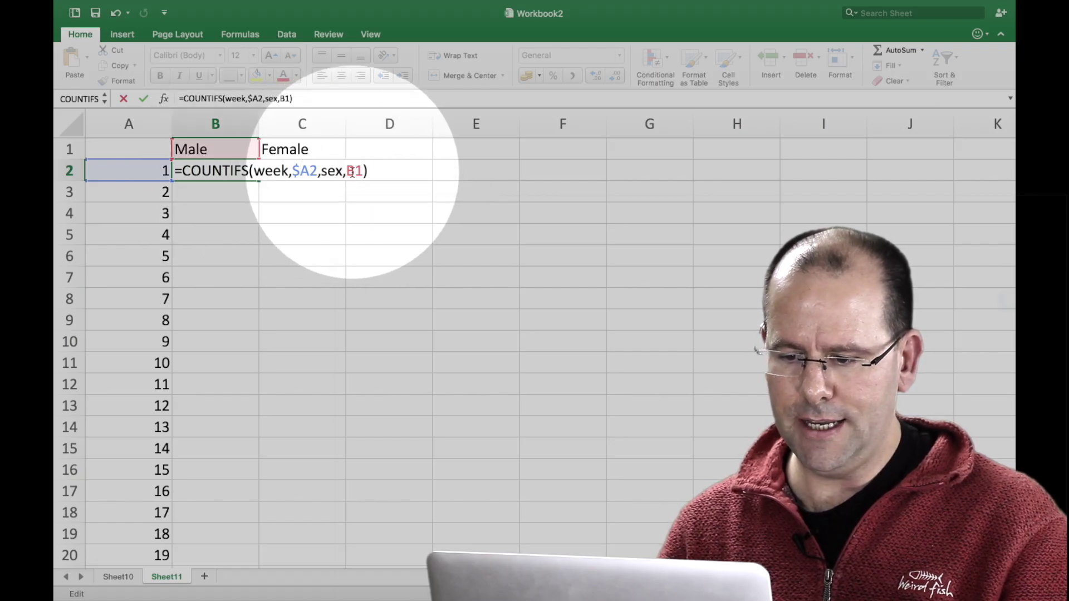
pyautogui.write('$')
pyautogui.press('Return')
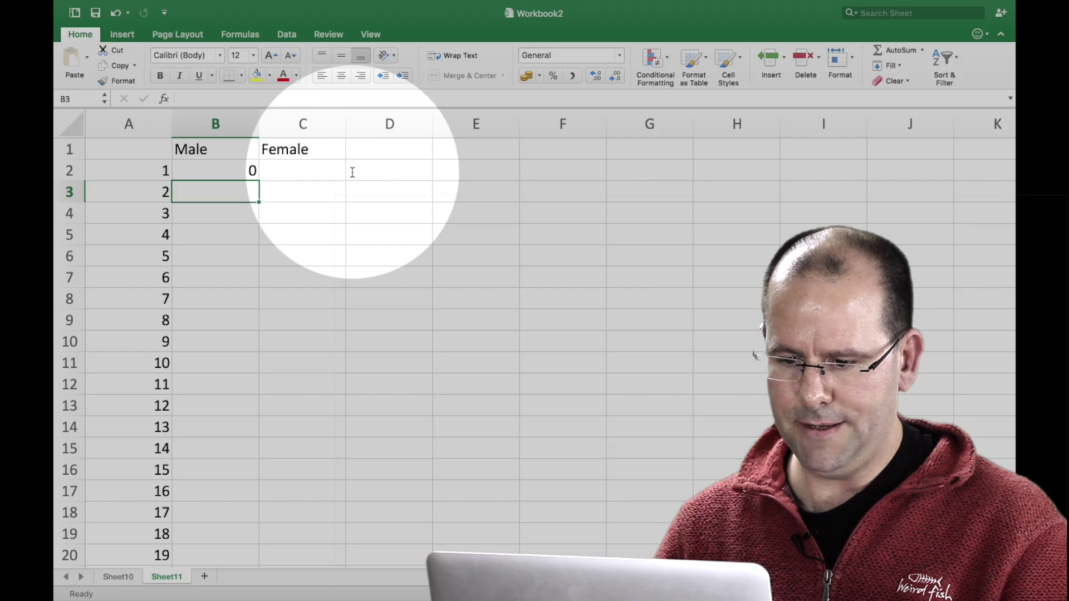
pyautogui.press('Up')
pyautogui.moveTo(258, 179); pyautogui.dragTo(343, 178)
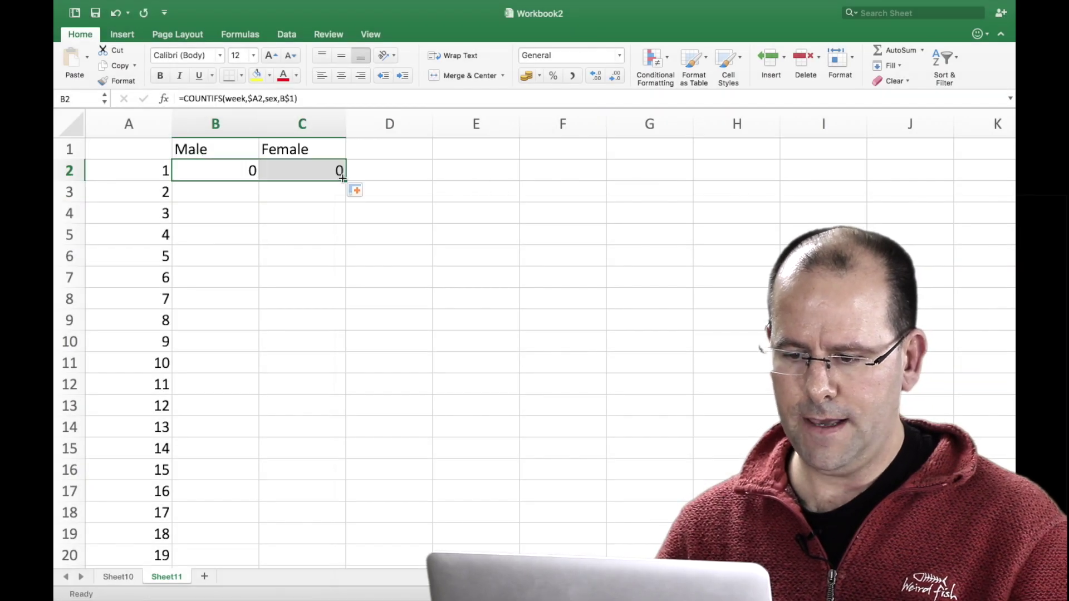
# - Fill the Male and Female counts down all weeks and select the table
pyautogui.doubleClick(345, 181)
pyautogui.click(143, 149)
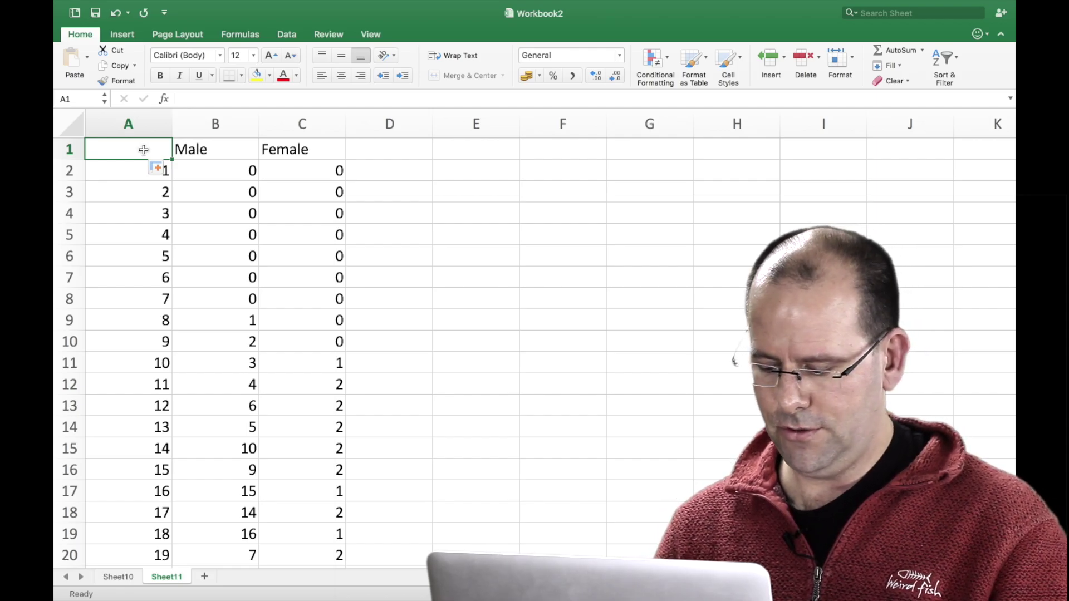
pyautogui.moveTo(143, 149); pyautogui.dragTo(311, 561)
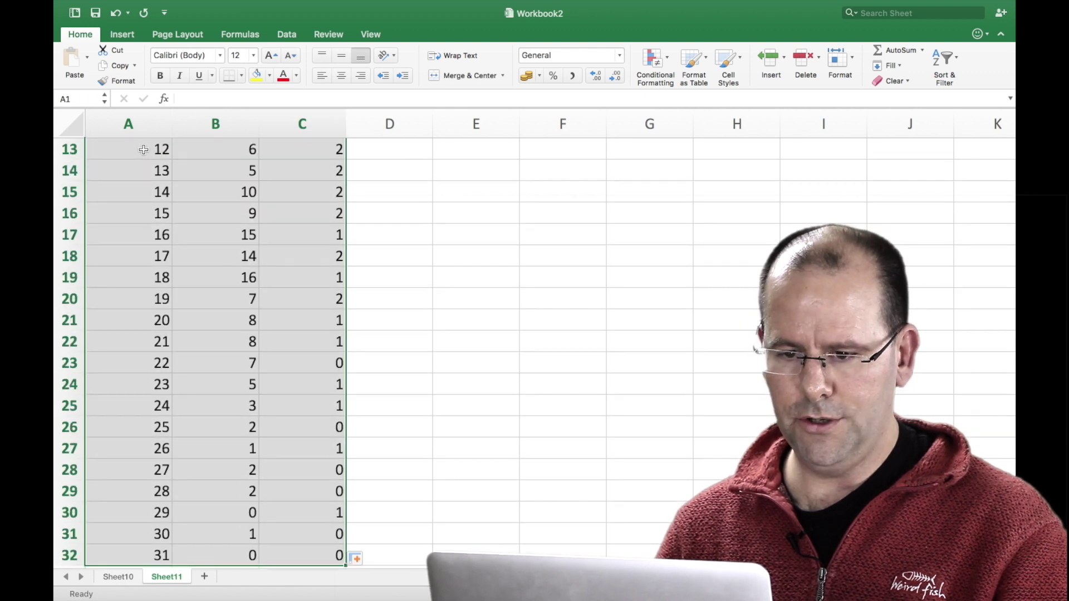
# - Insert a stacked column chart of the counts and move it to new sheet Epi curve
pyautogui.click(125, 35)
pyautogui.click(556, 61)
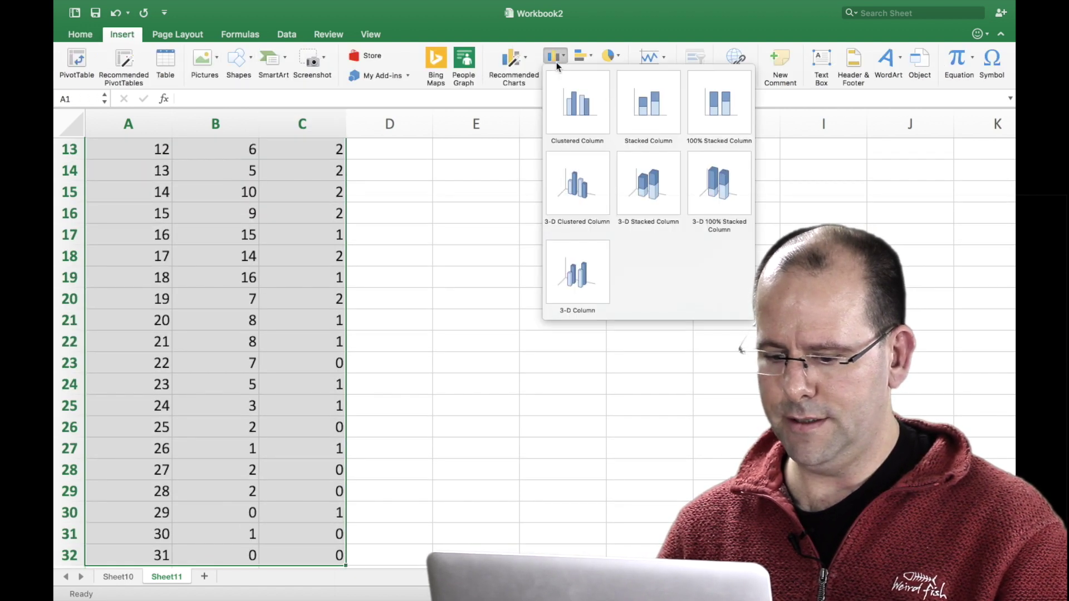
pyautogui.click(646, 108)
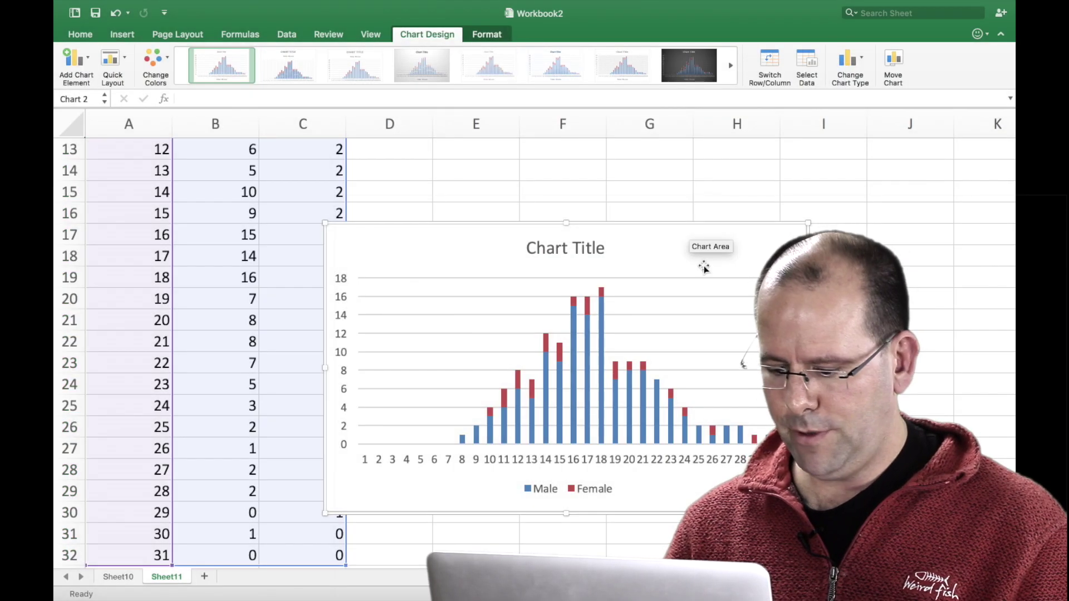
pyautogui.rightClick(704, 266)
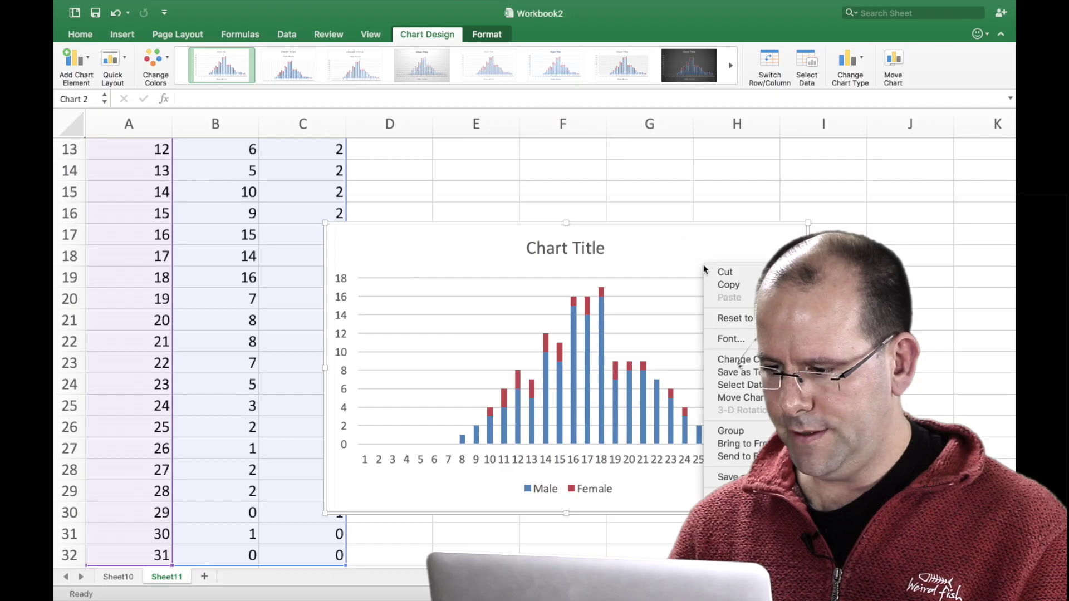
pyautogui.click(739, 397)
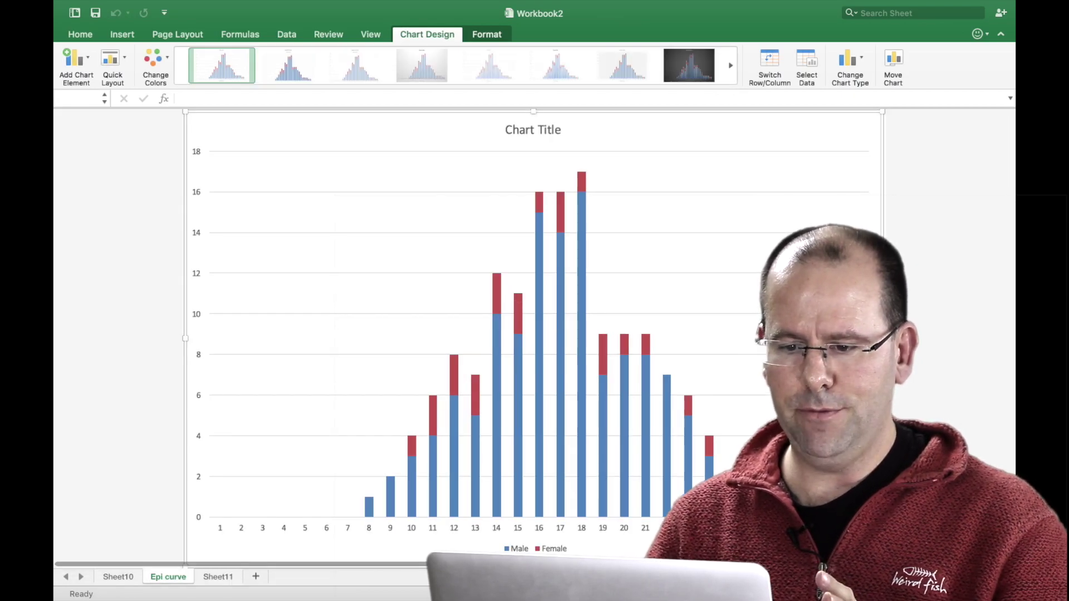
# - Place the chart legend on the right
pyautogui.click(84, 62)
pyautogui.moveTo(96, 100)
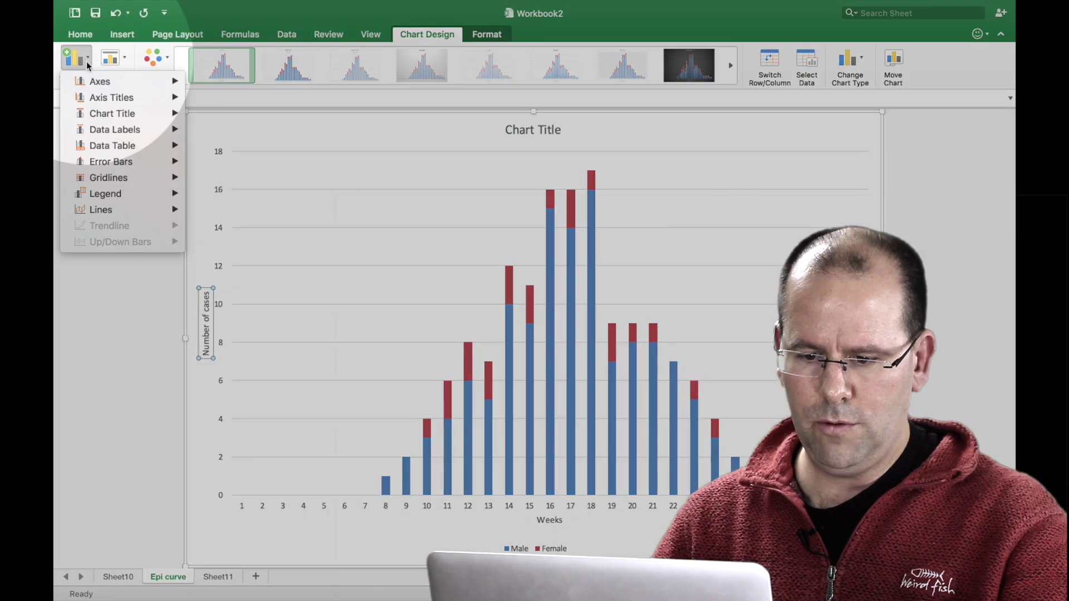
pyautogui.moveTo(111, 193)
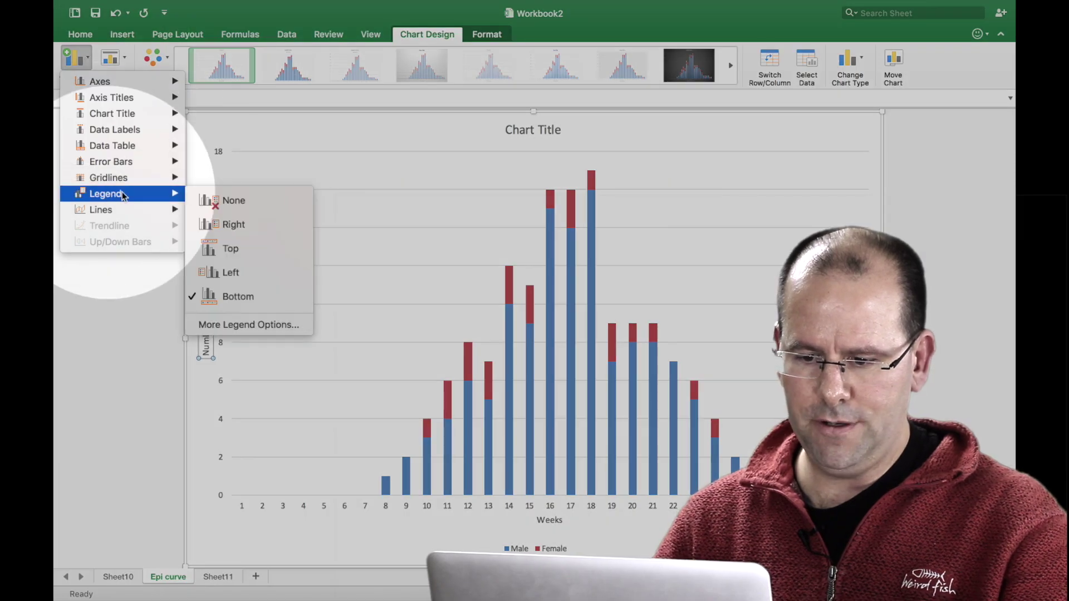
pyautogui.click(231, 231)
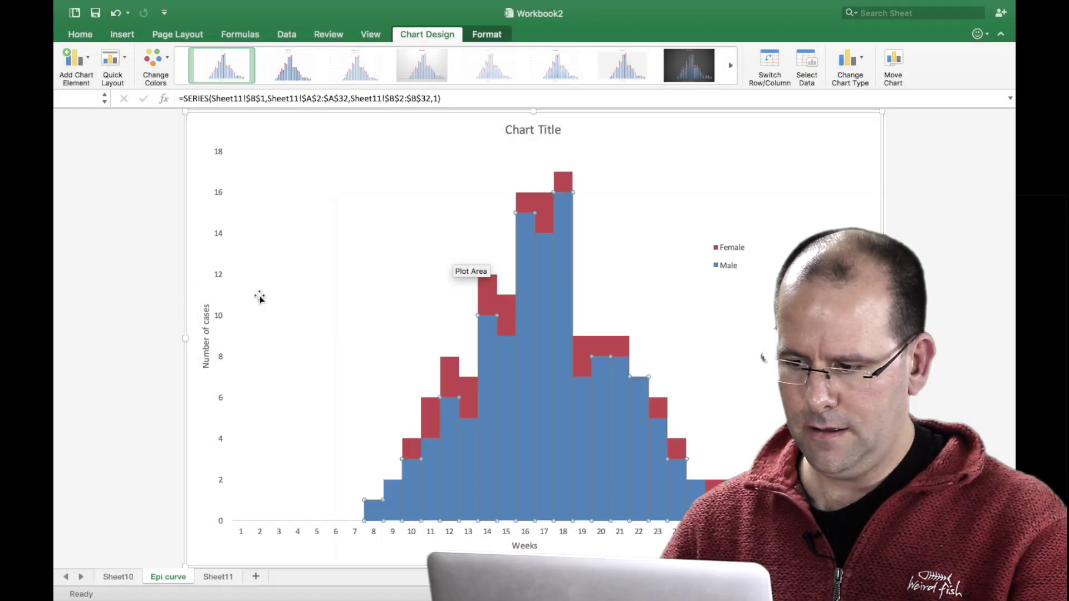
# - Replace the placeholder chart title with 'Cases of X disease in Y city between'
pyautogui.click(259, 297)
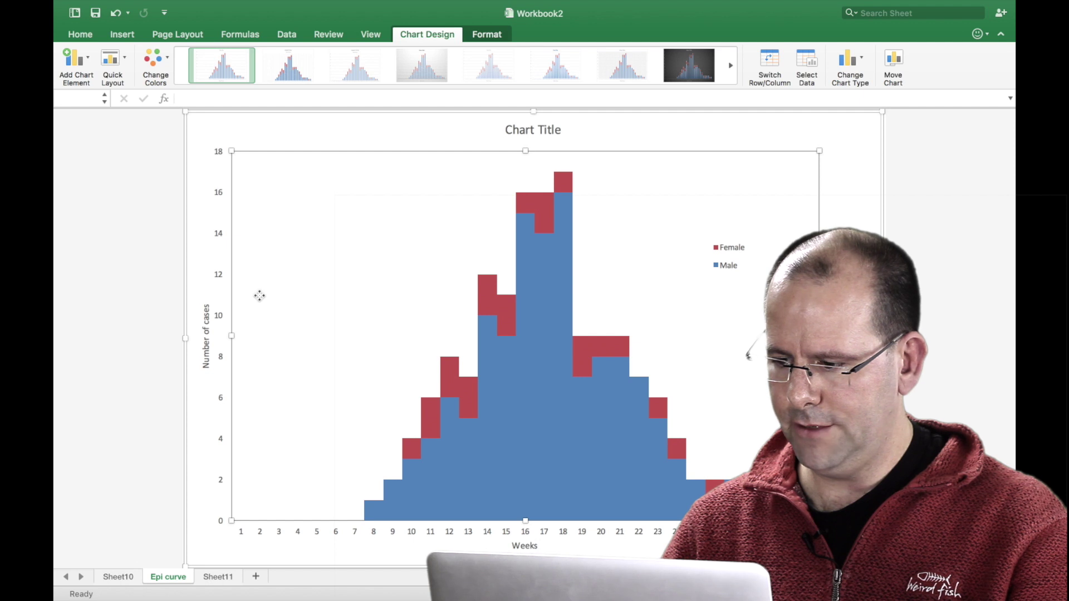
pyautogui.click(535, 131)
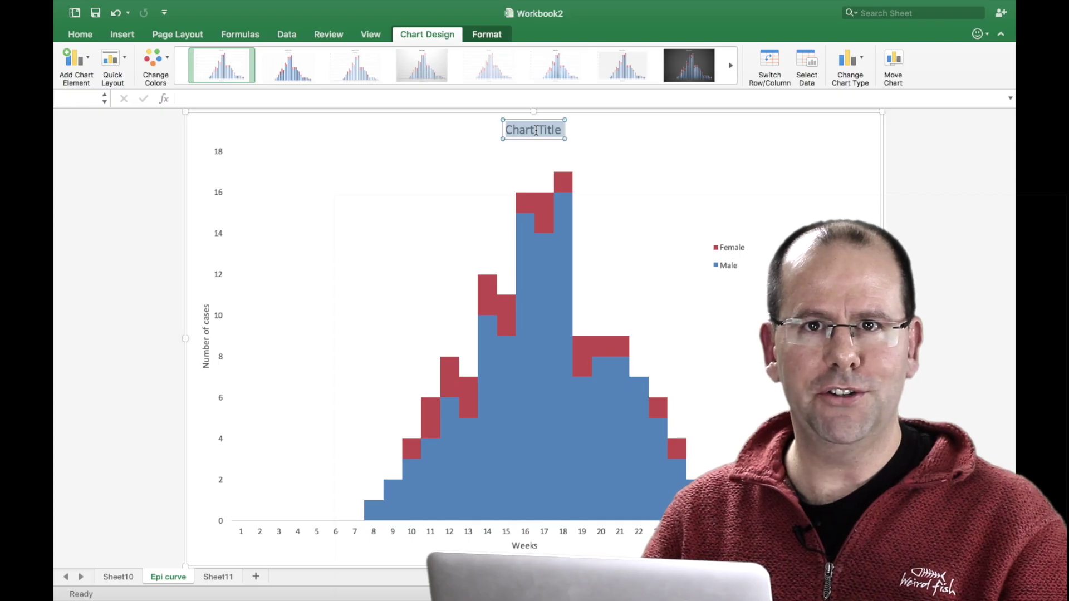
pyautogui.write('Cases of X disease in Y city between')
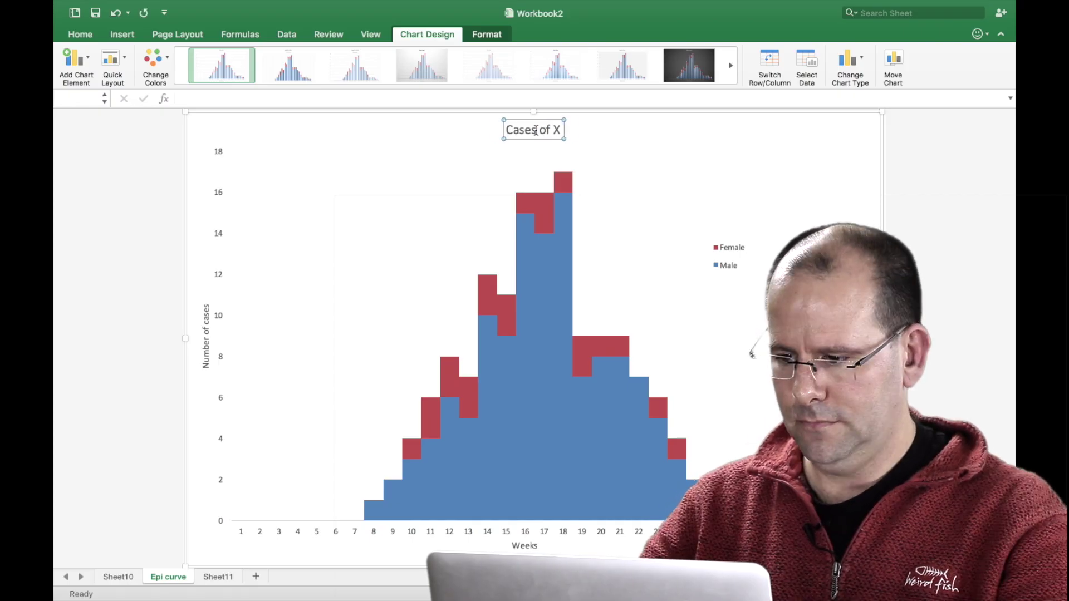